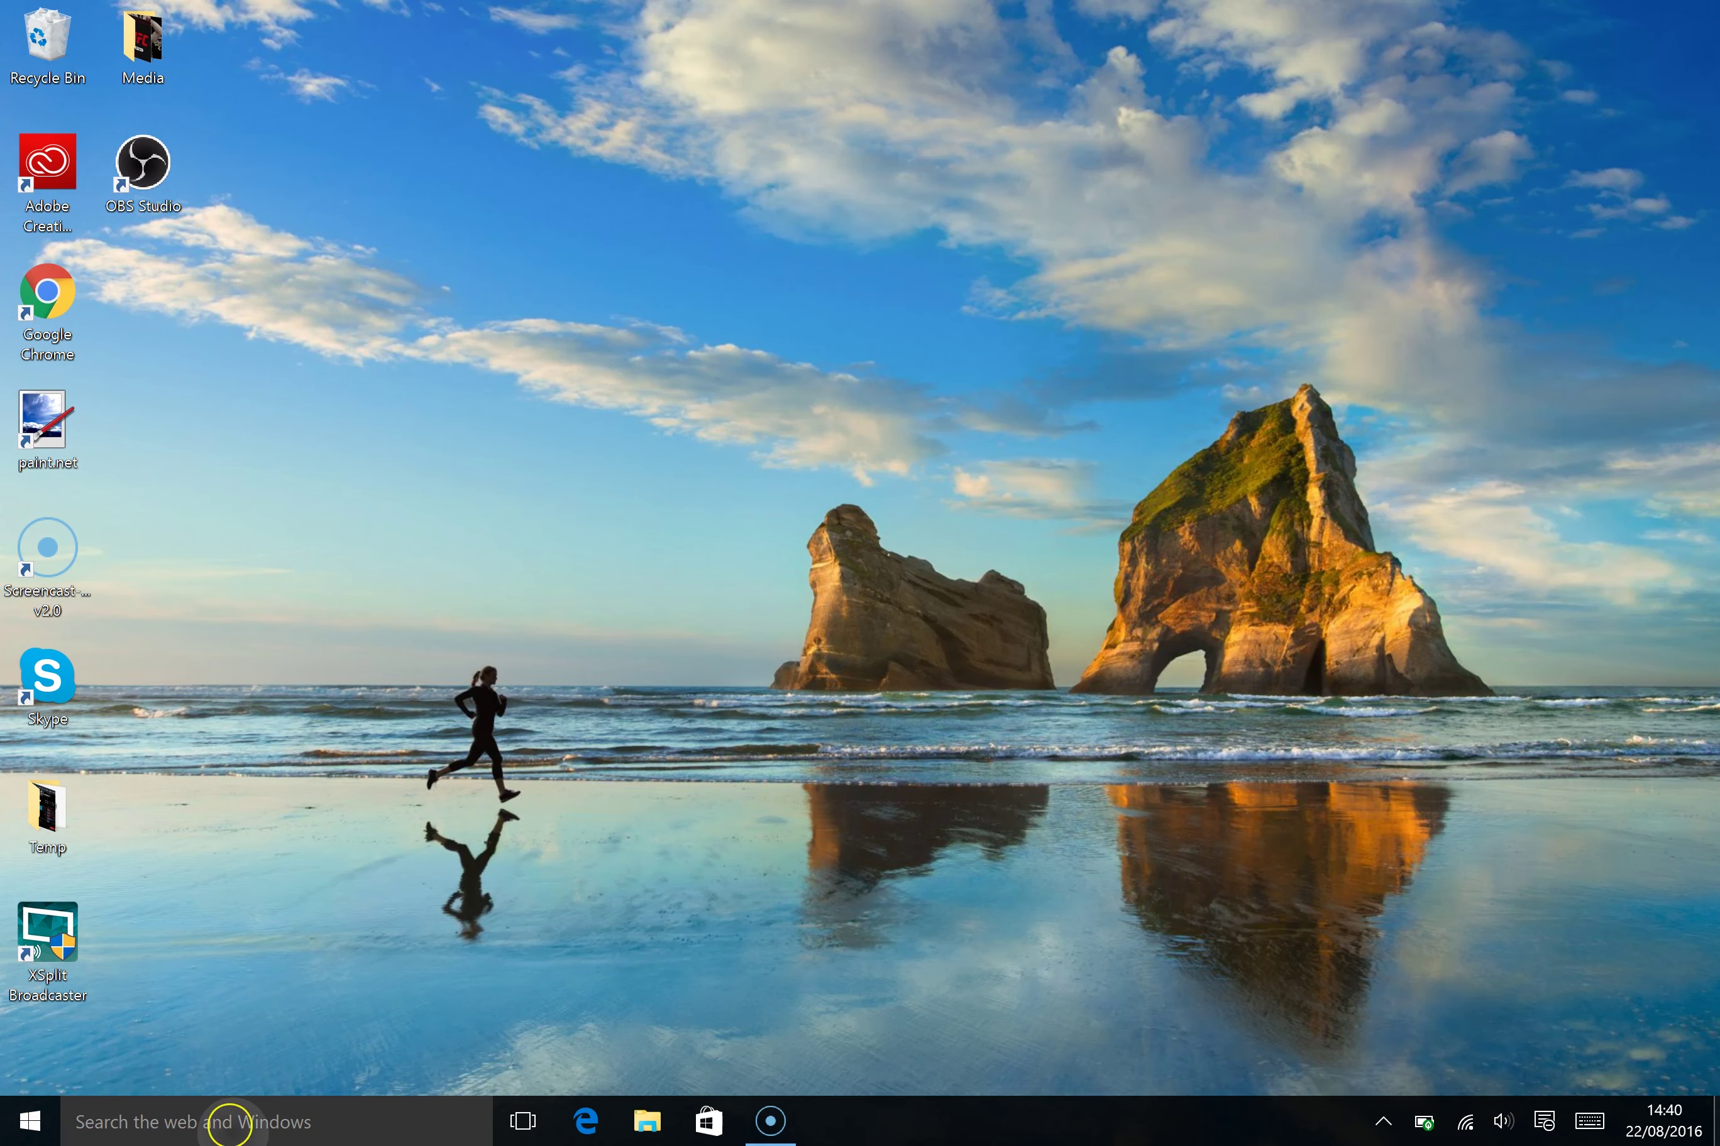
- Search Windows for "ca" and open the Camera app
{"action": "left_click", "coordinate": [228, 1124]}
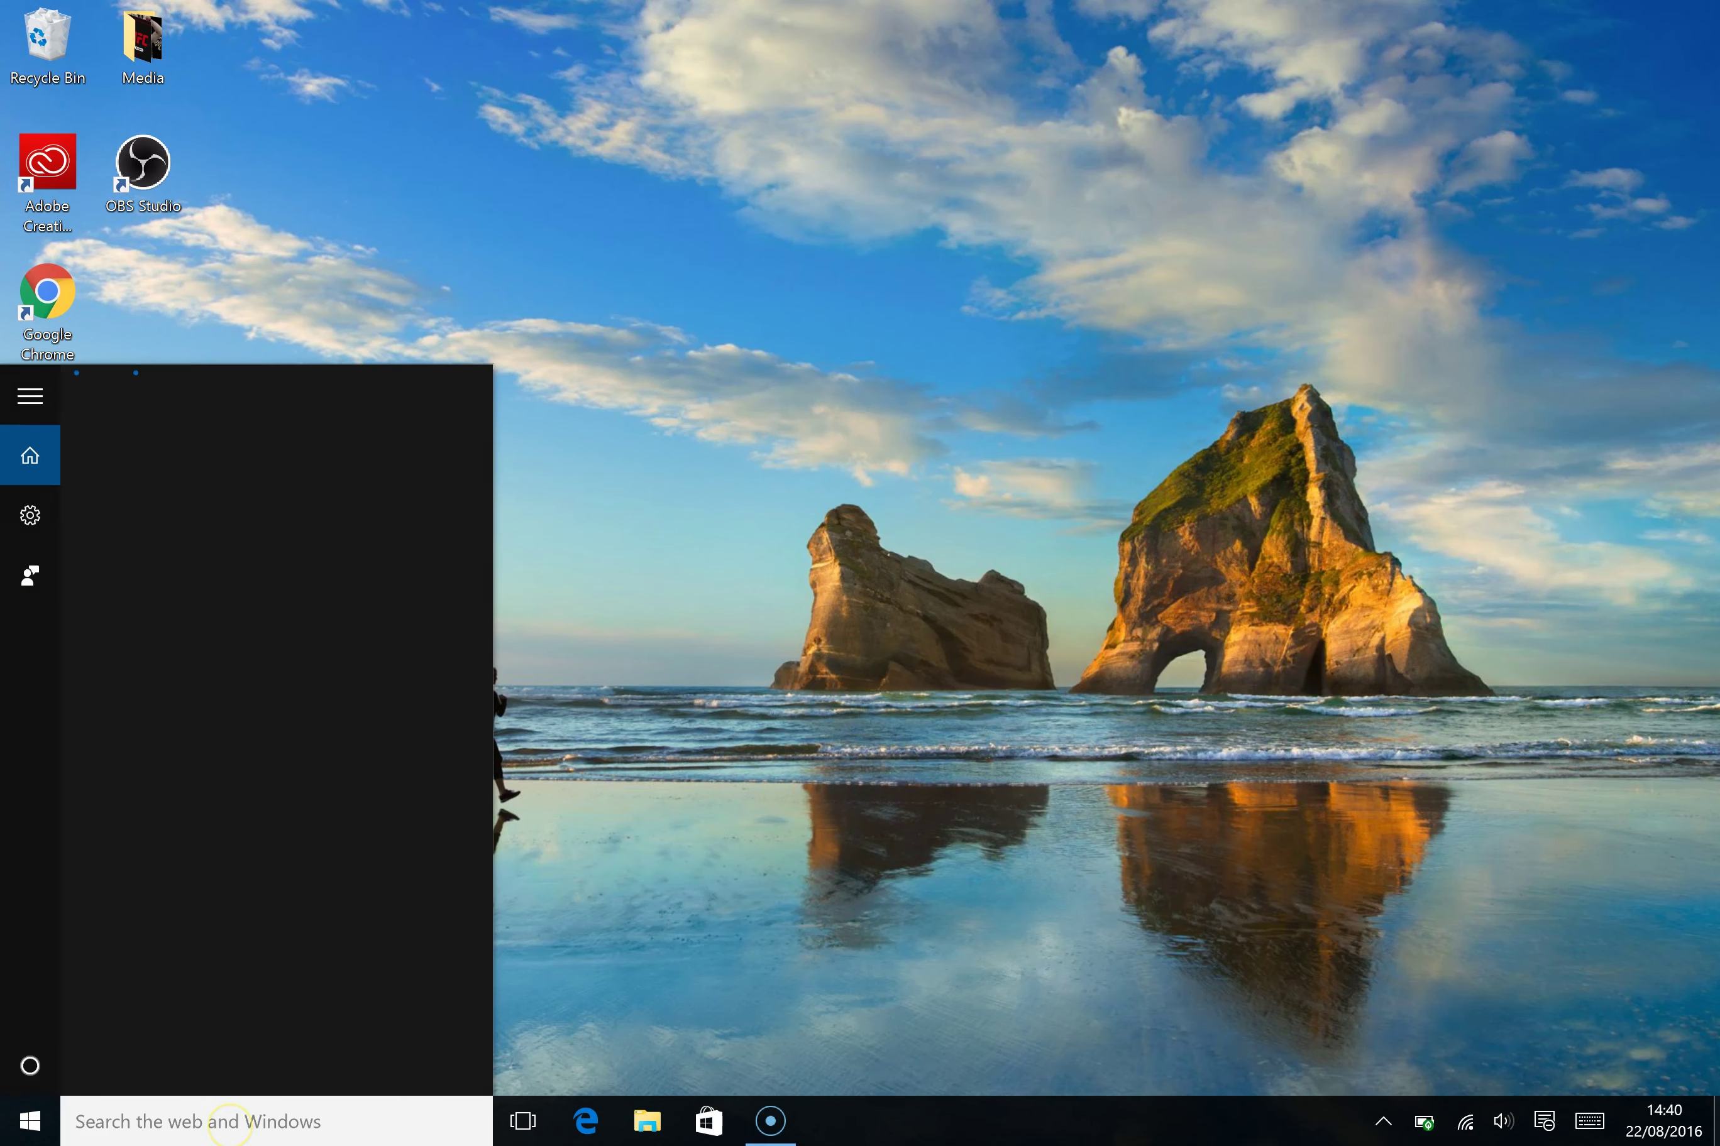
{"action": "type", "text": "ca"}
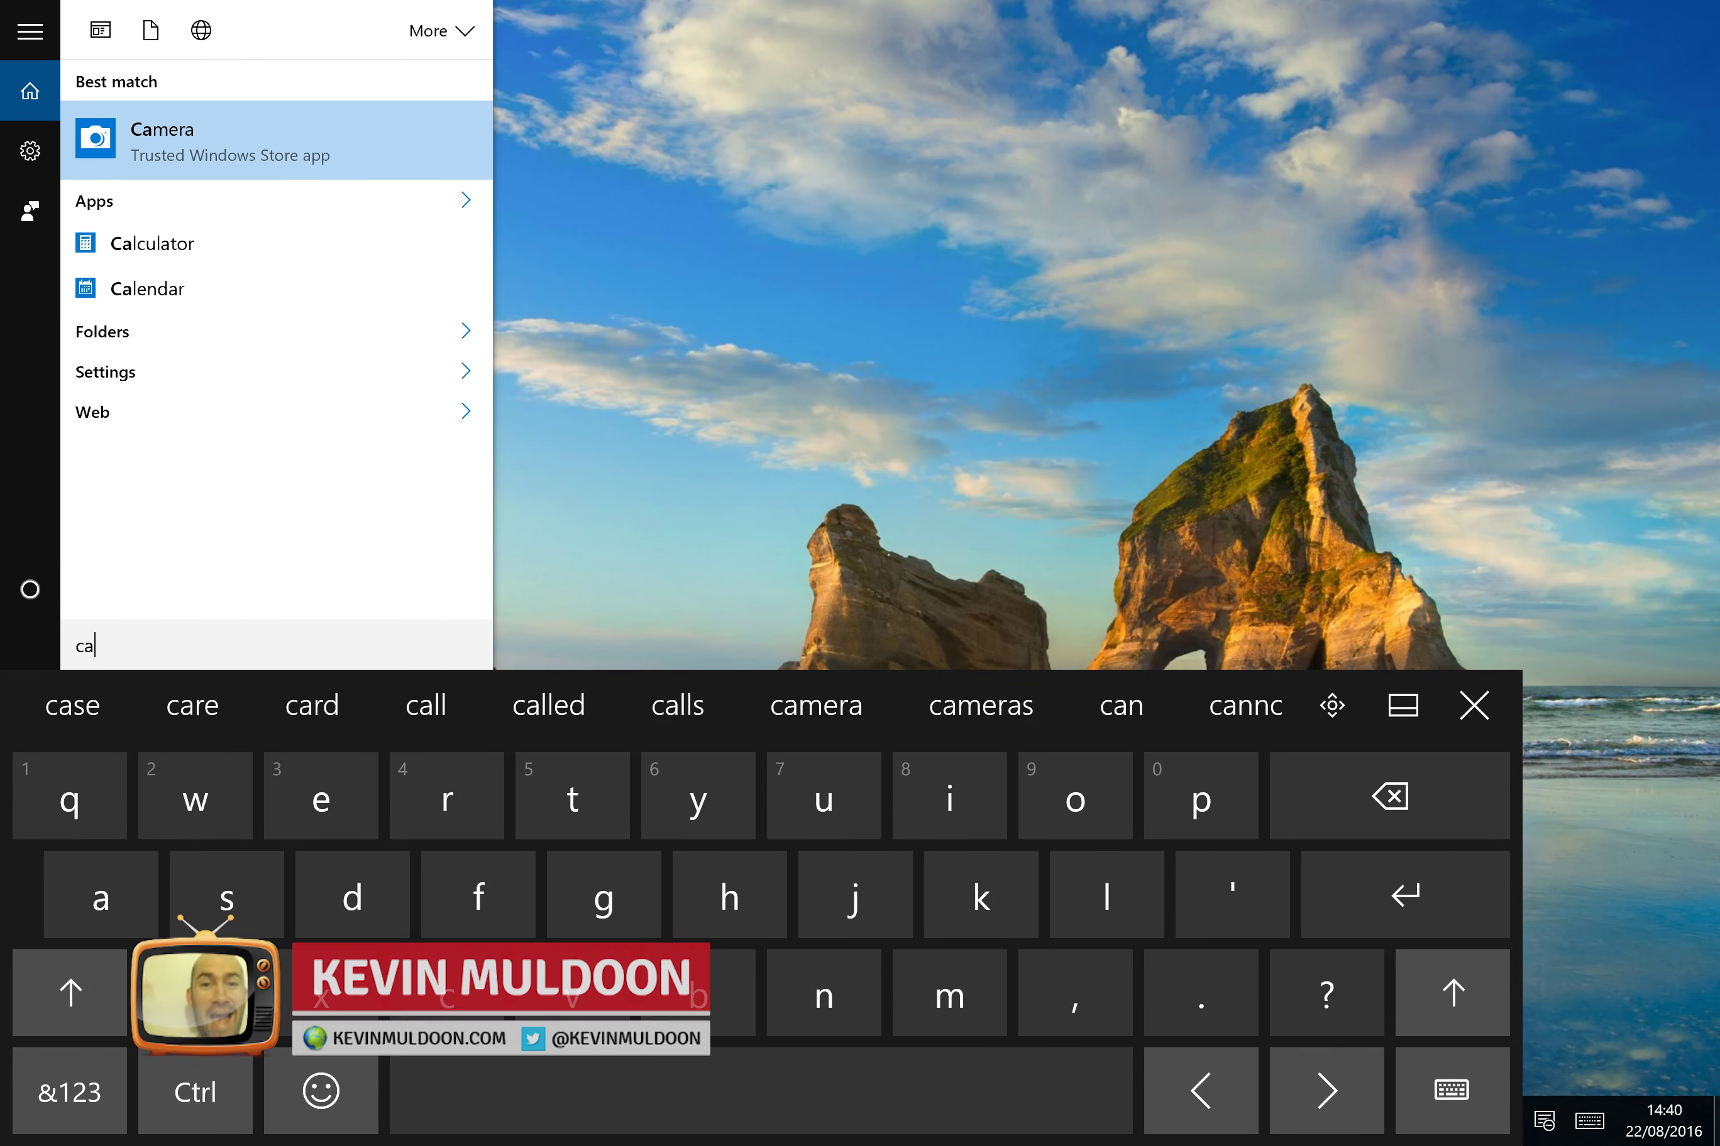
{"action": "key", "text": "Return"}
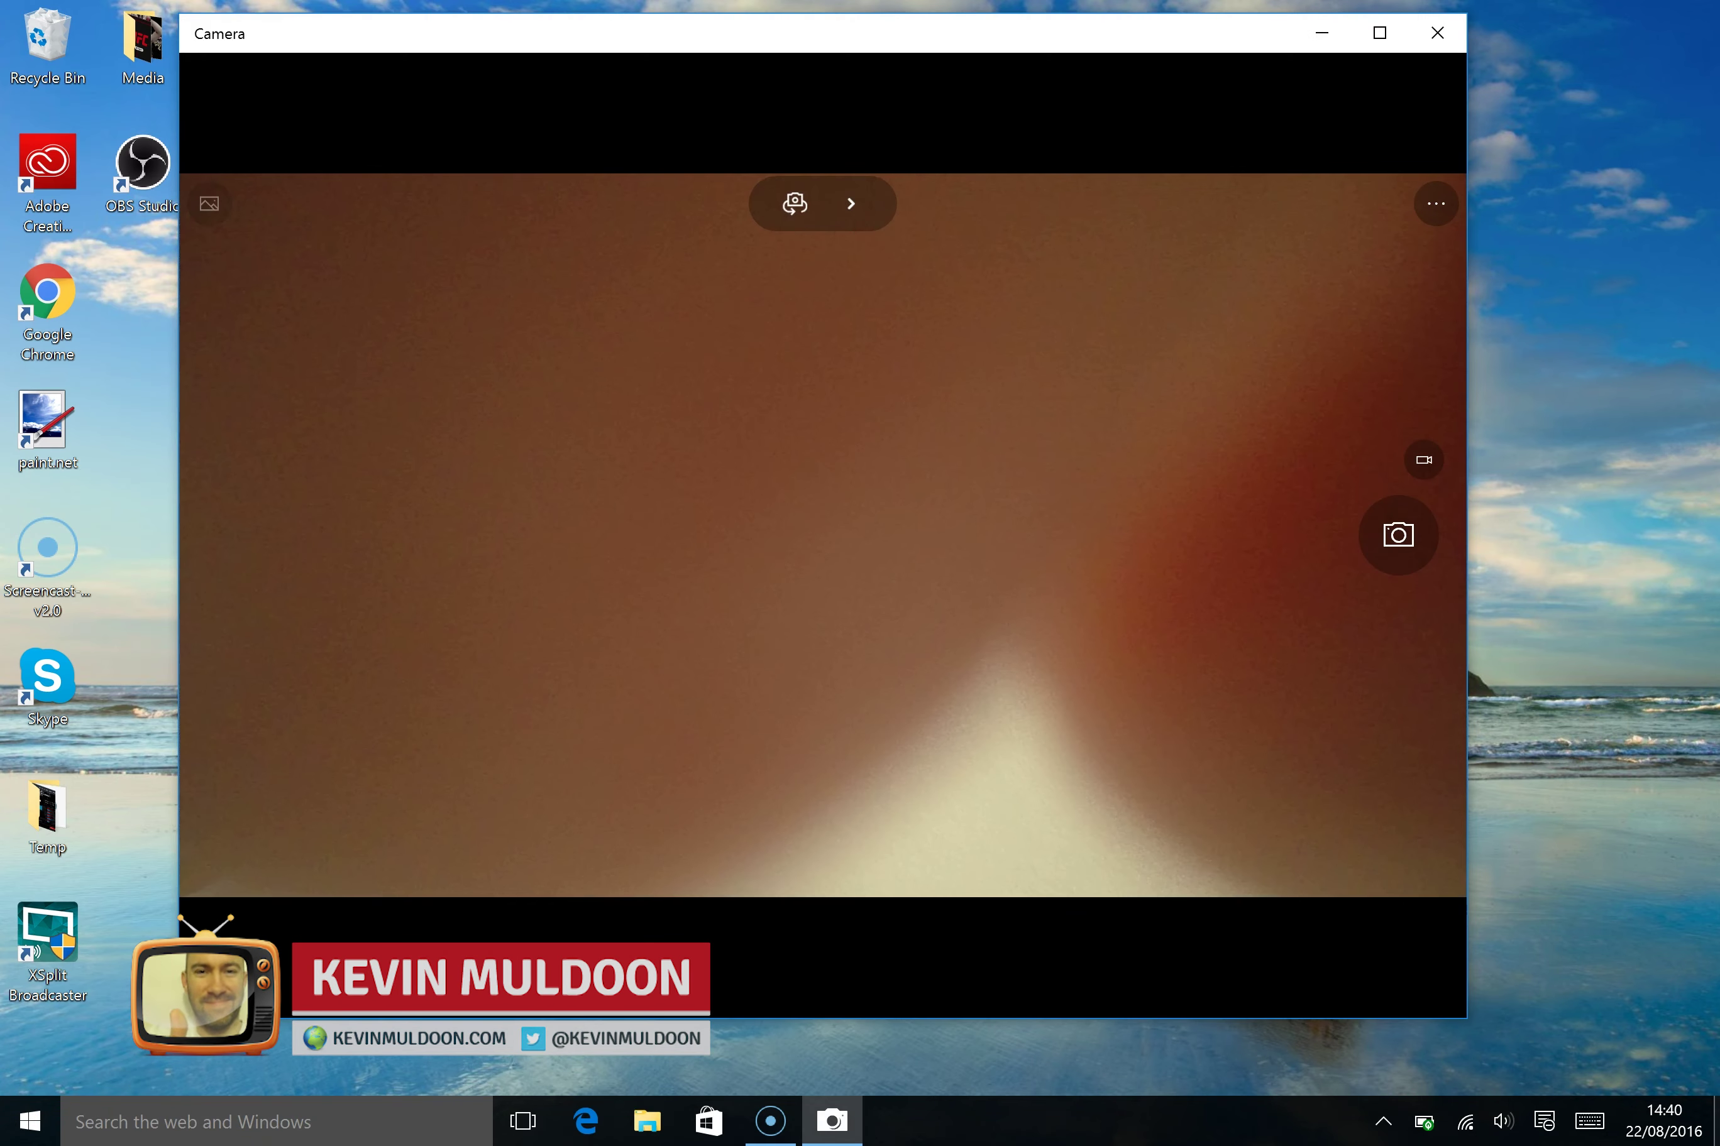
- Switch to the front-facing camera, try the rear-facing one, and return to the front-facing camera
{"action": "left_click", "coordinate": [794, 204]}
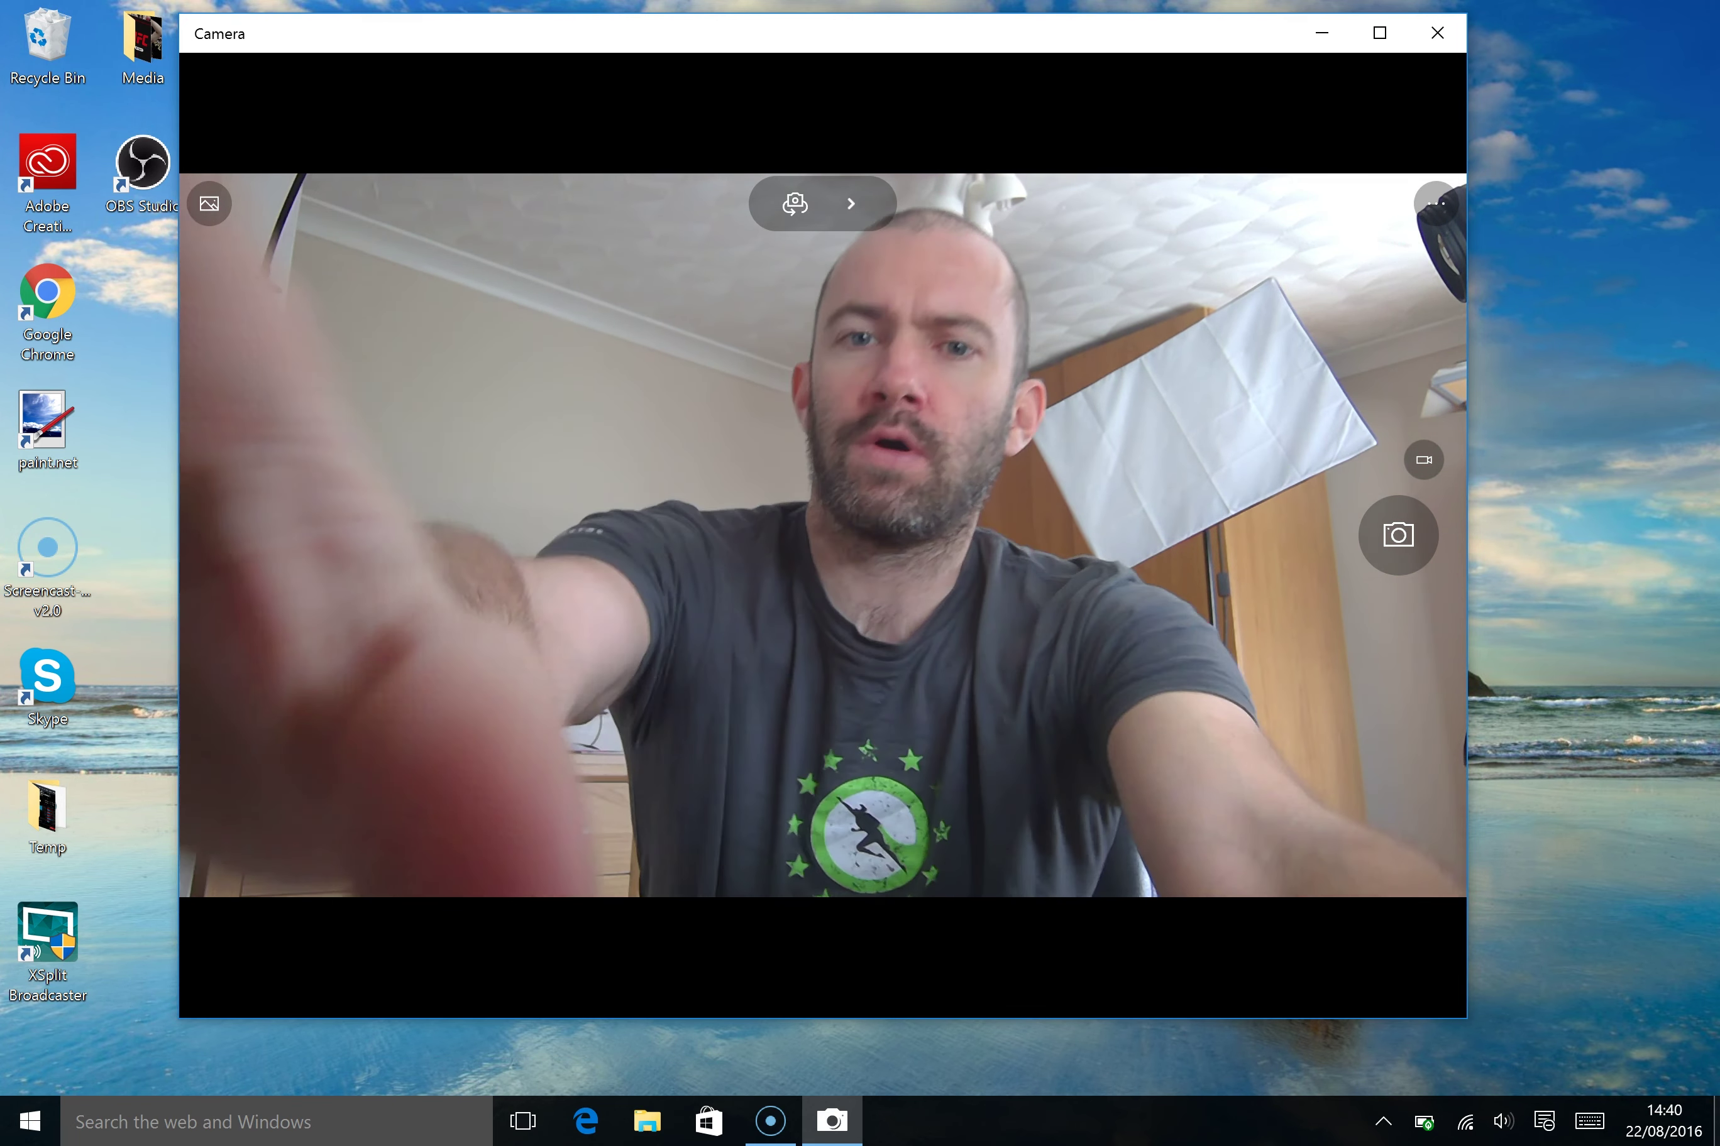
{"action": "left_click", "coordinate": [794, 204]}
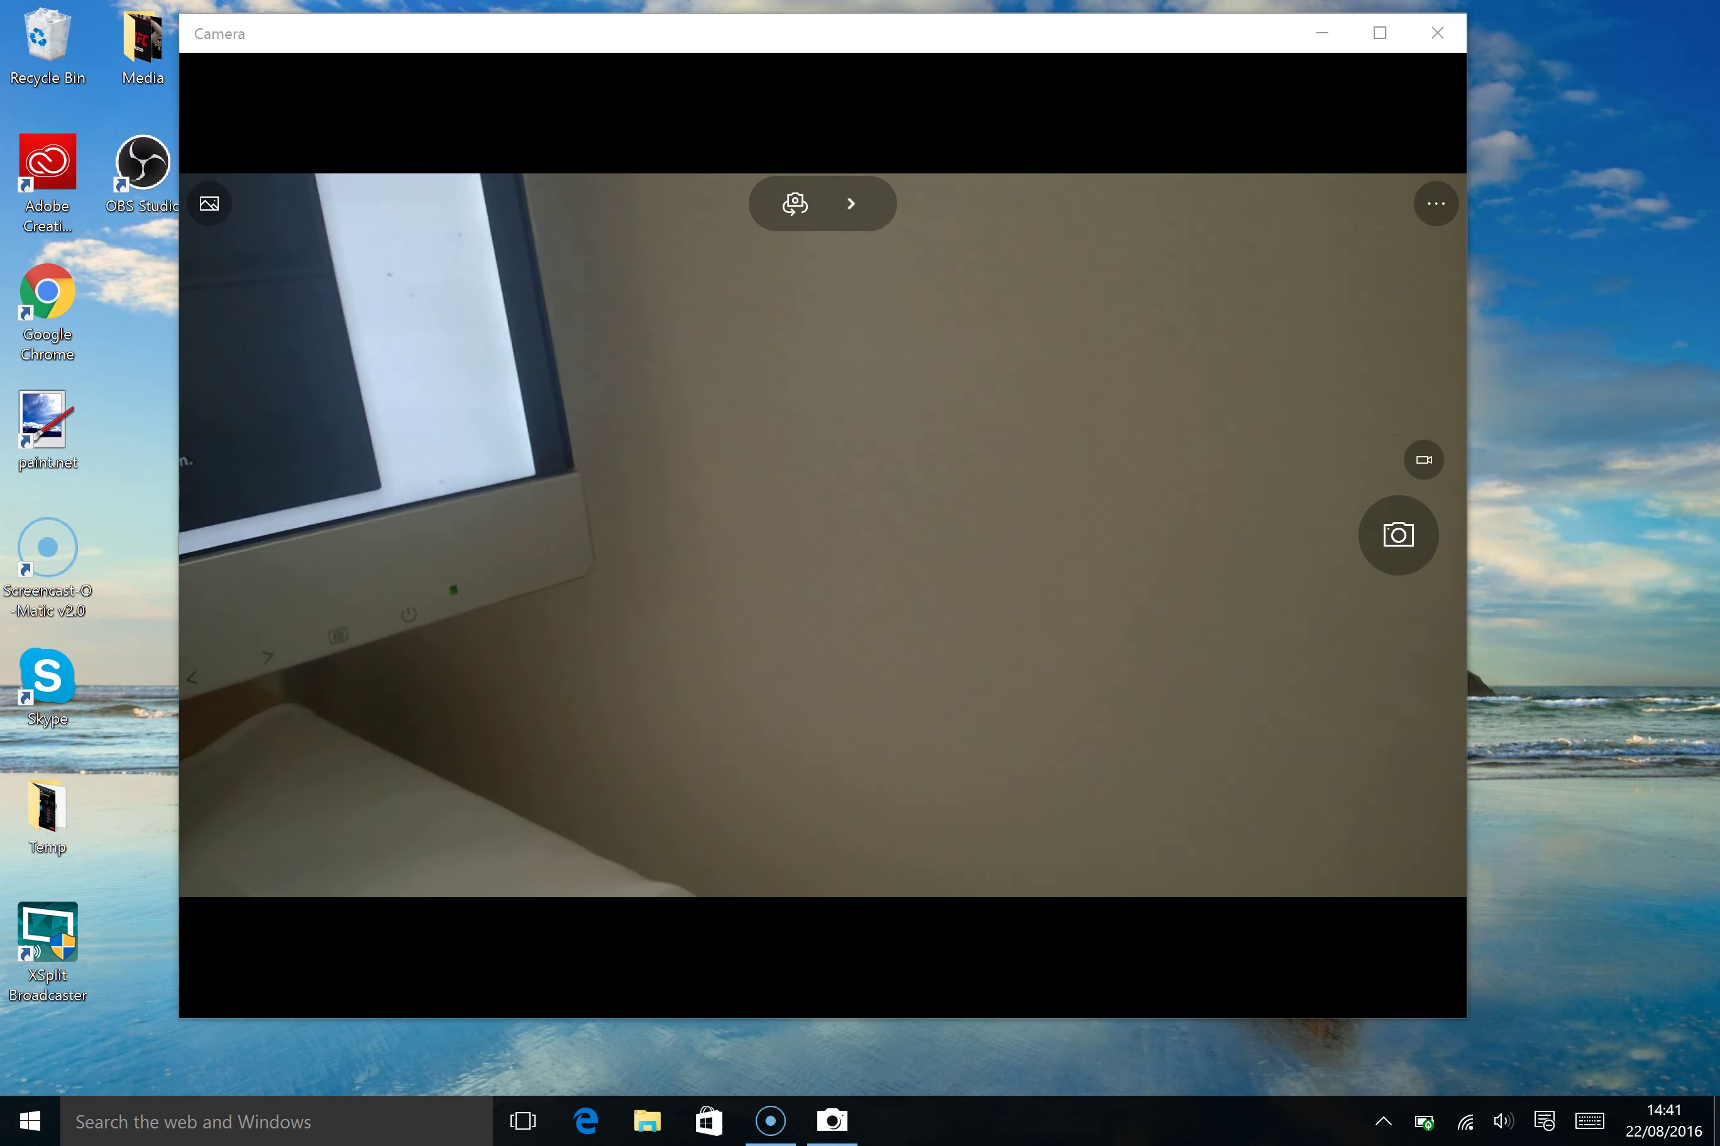
{"action": "left_click", "coordinate": [794, 204]}
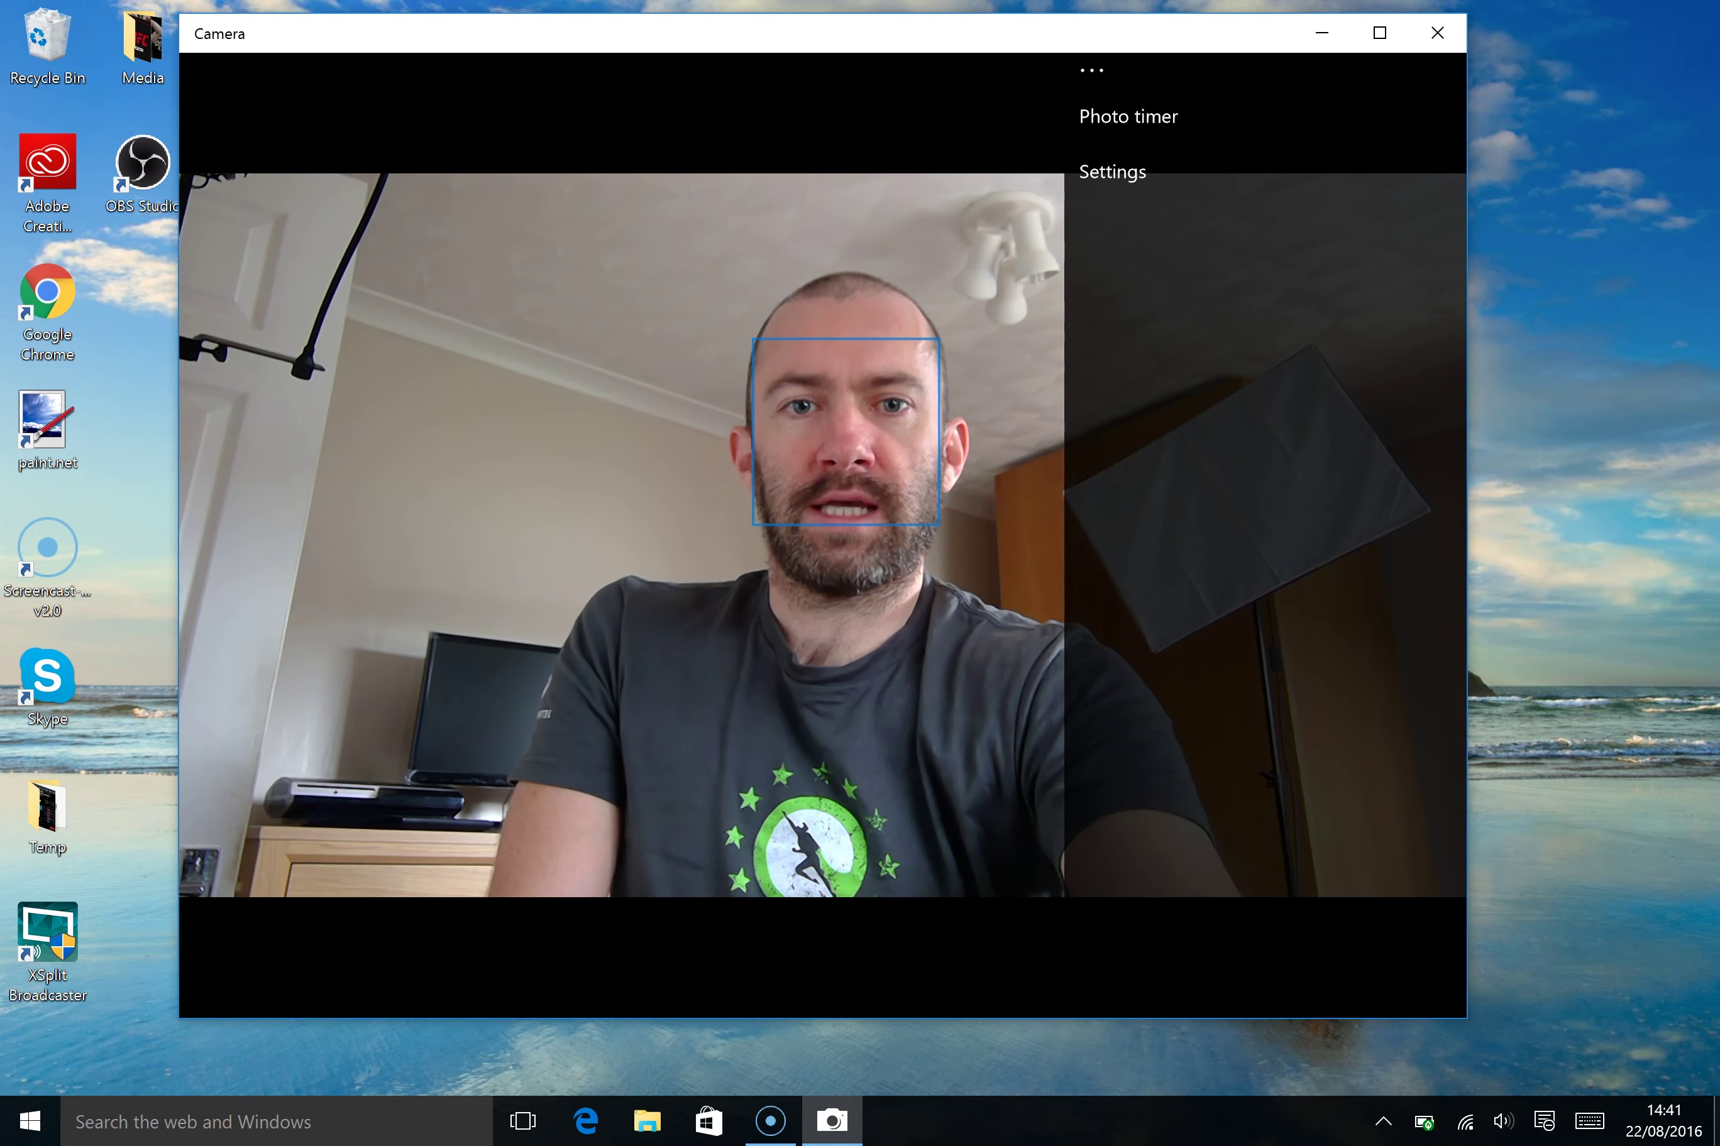
- Open the camera settings and examine the options for the press-and-hold camera button and the photo aspect ratio
{"action": "left_click", "coordinate": [1112, 171]}
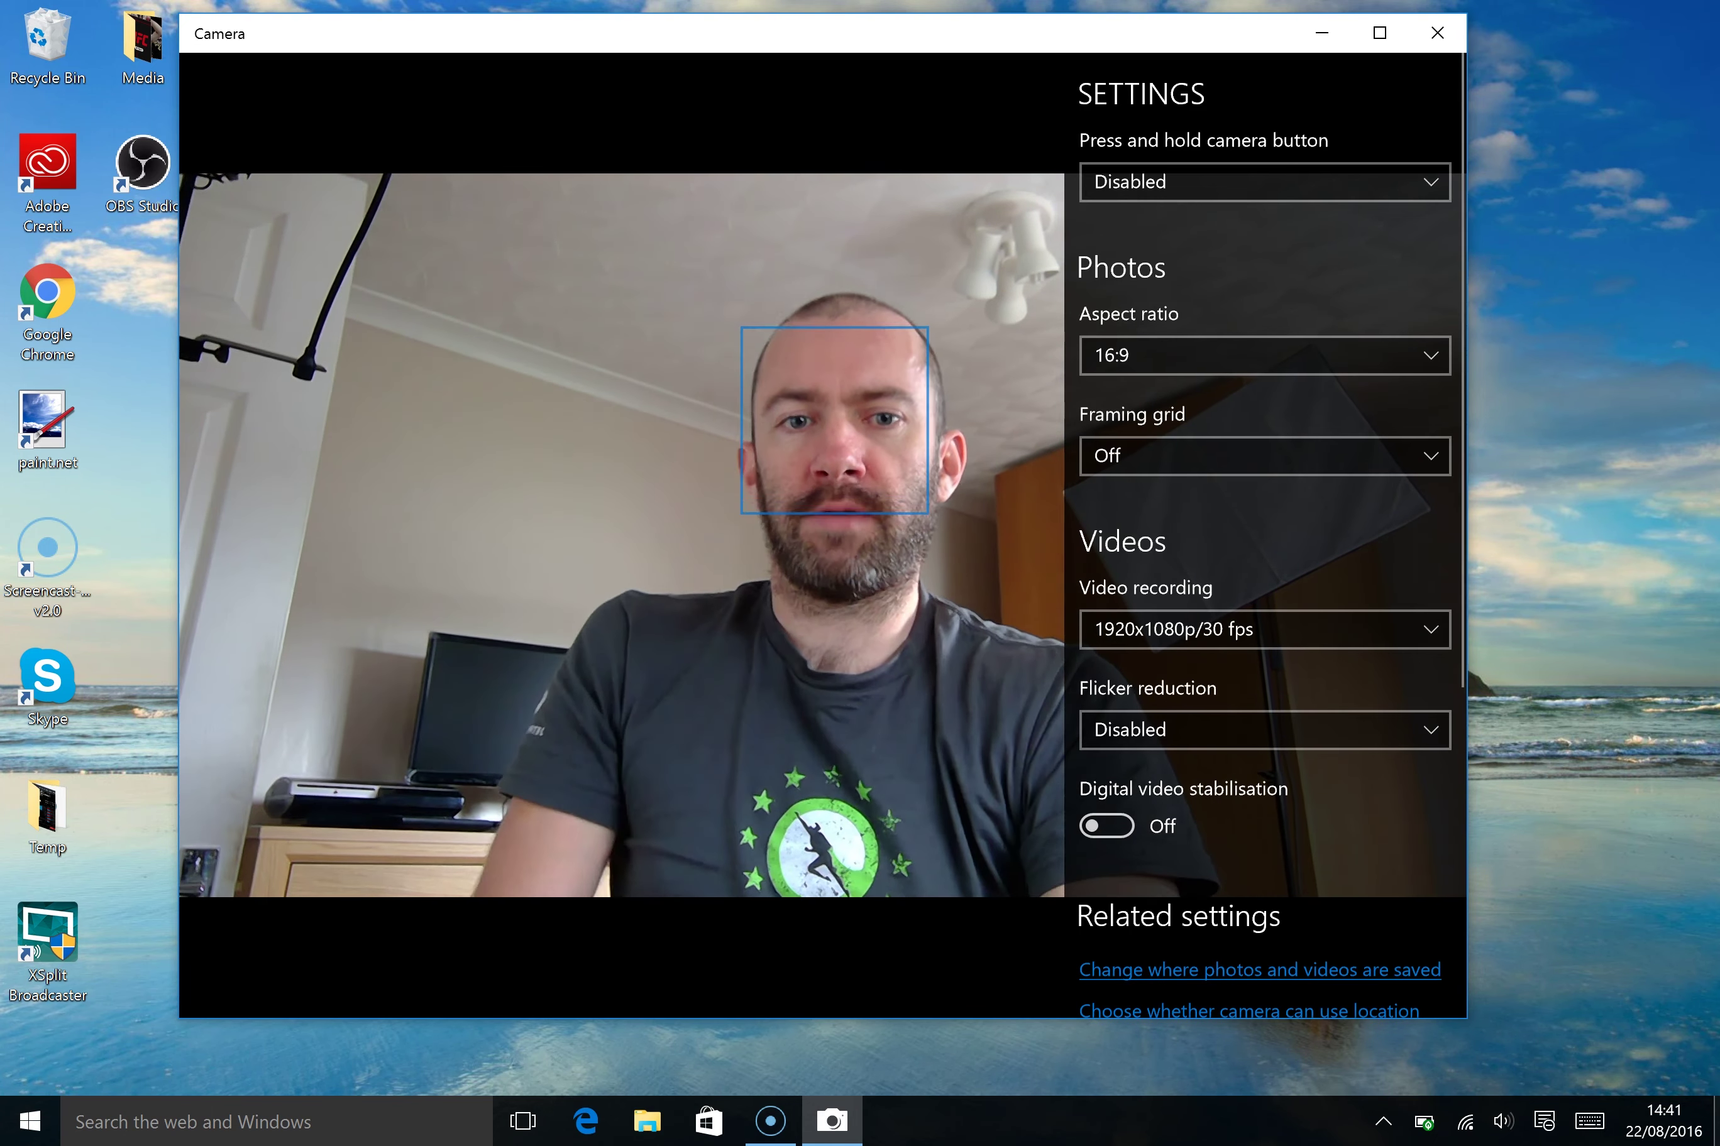
{"action": "left_click", "coordinate": [1265, 182]}
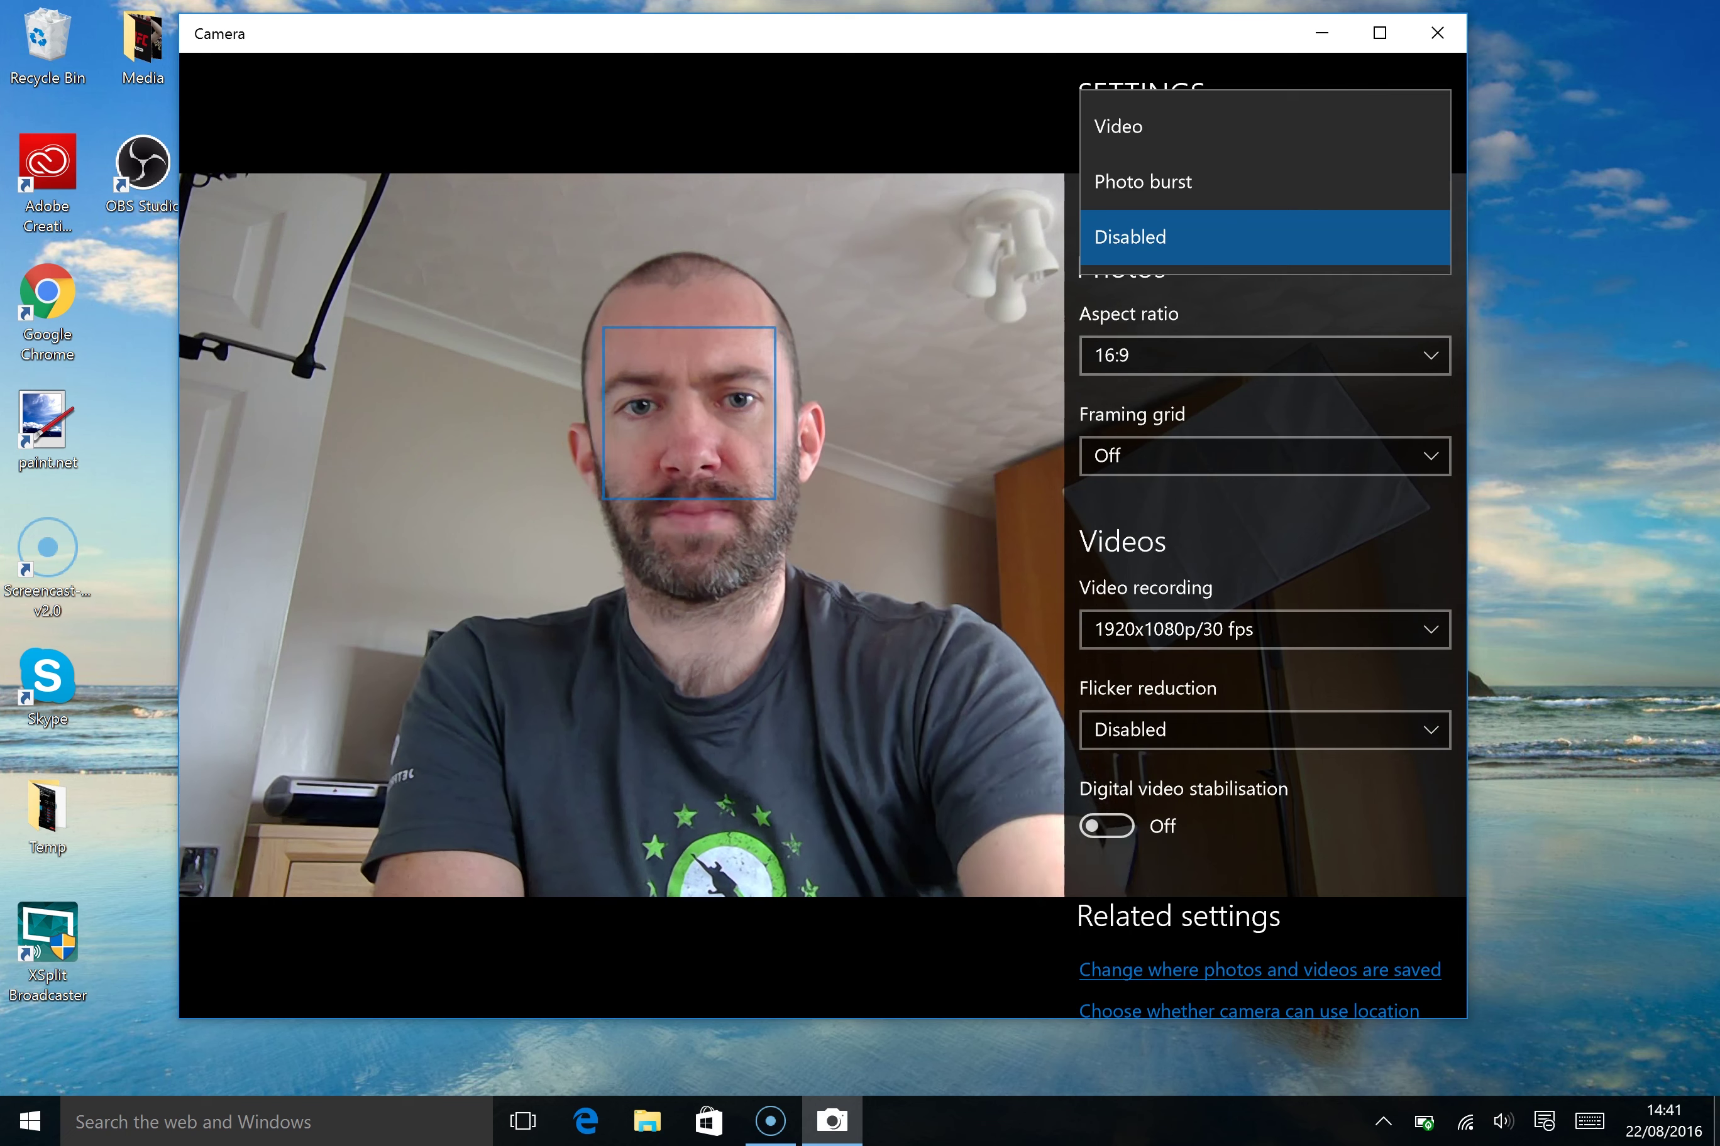
{"action": "left_click", "coordinate": [1265, 237]}
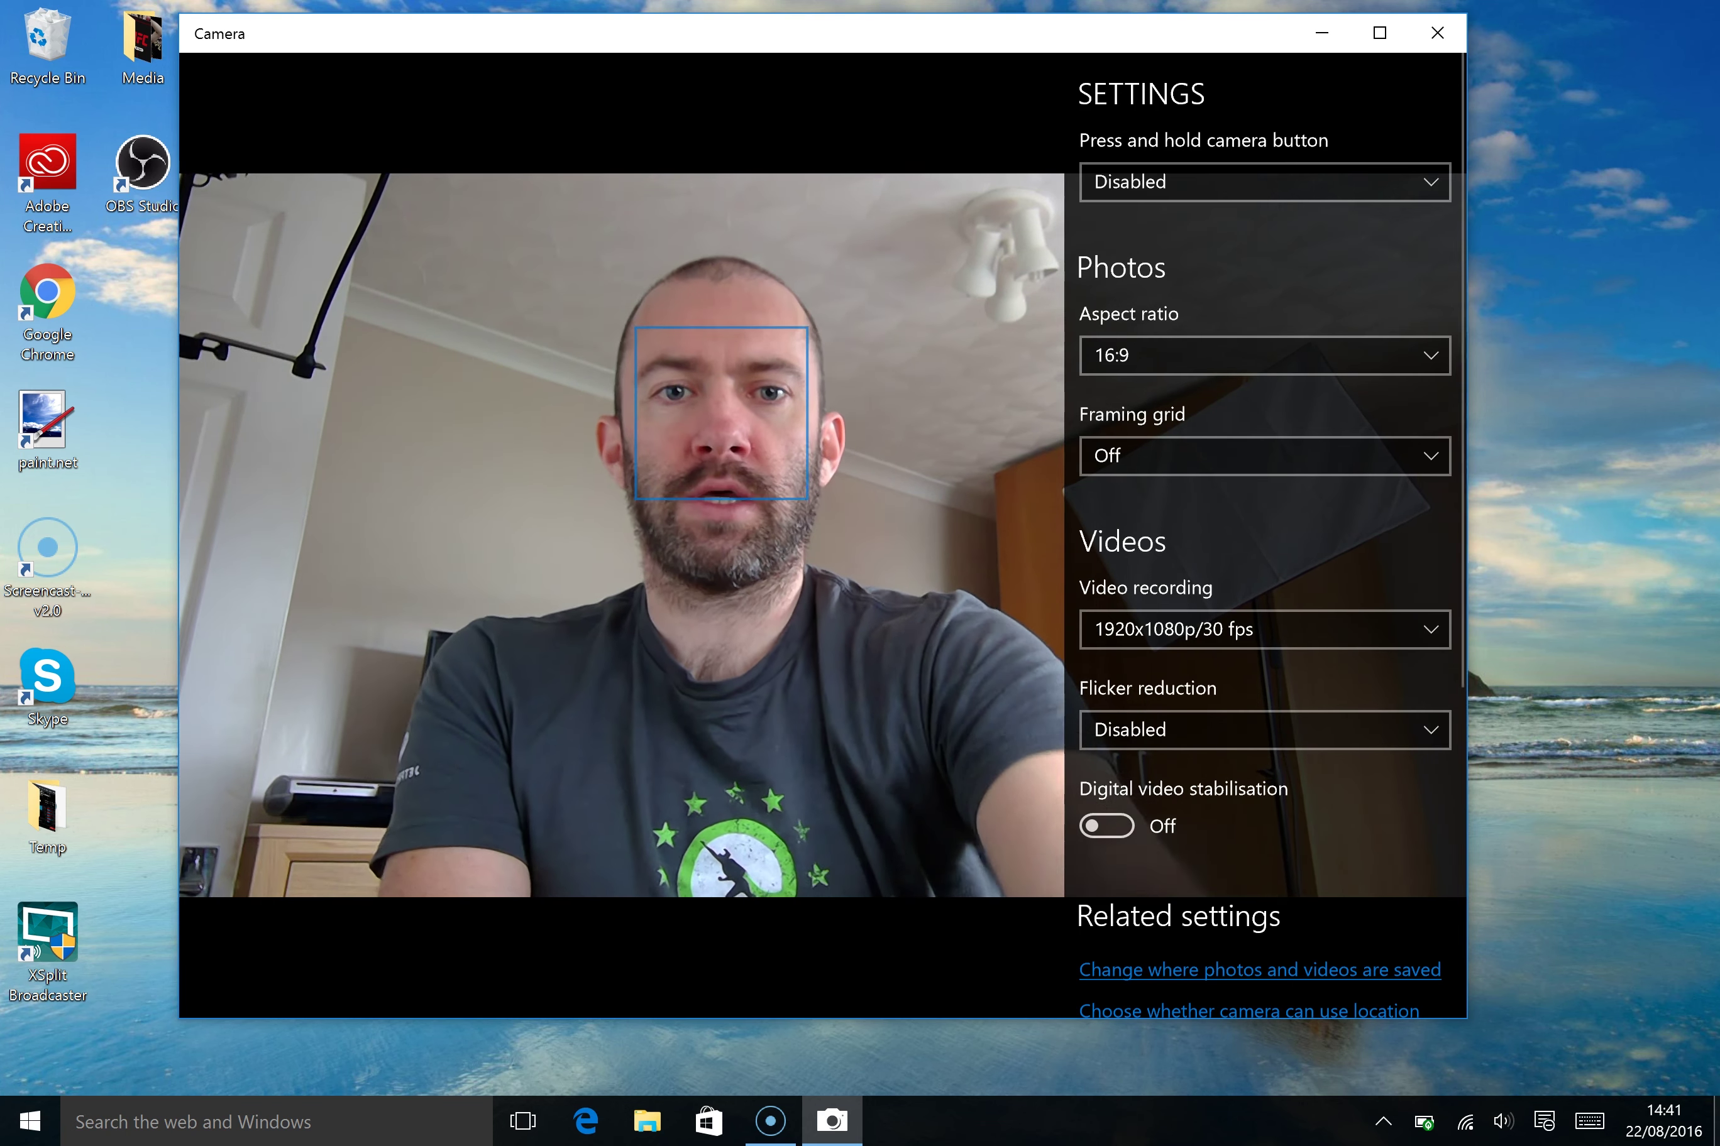
{"action": "left_click", "coordinate": [1243, 183]}
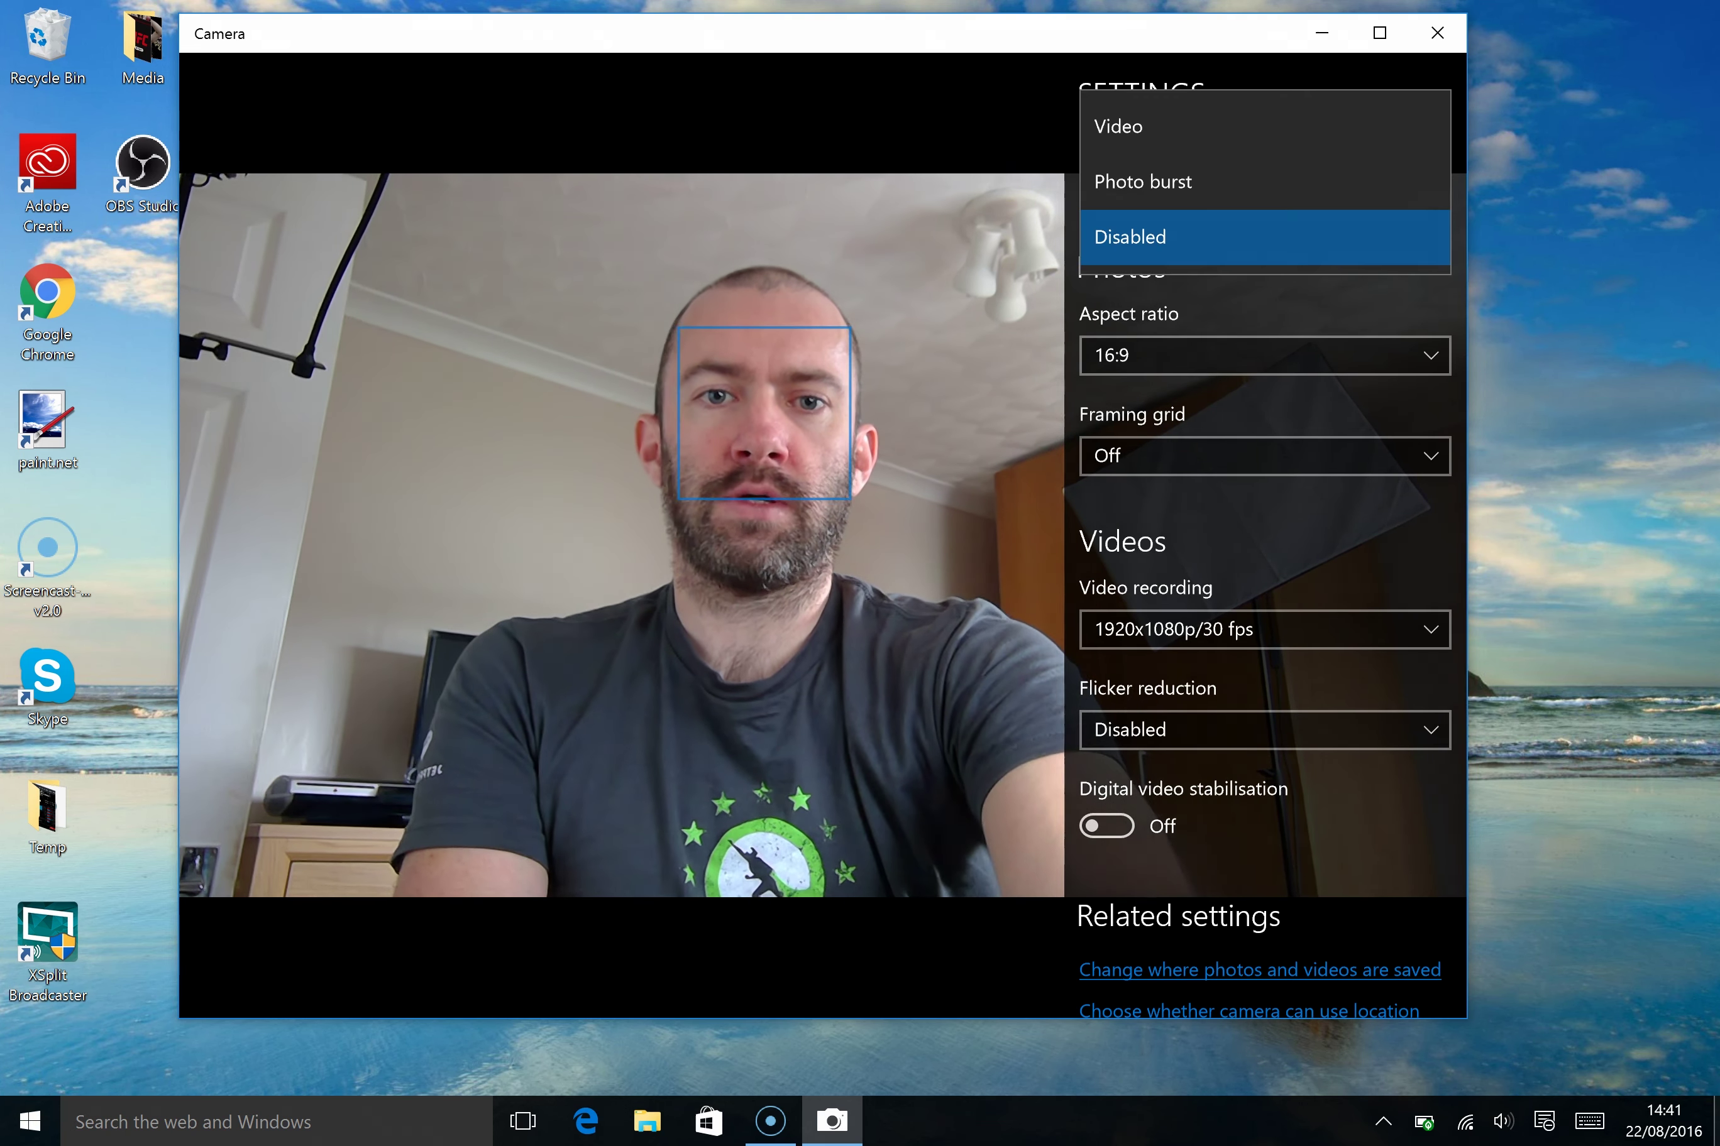
{"action": "left_click", "coordinate": [1262, 331]}
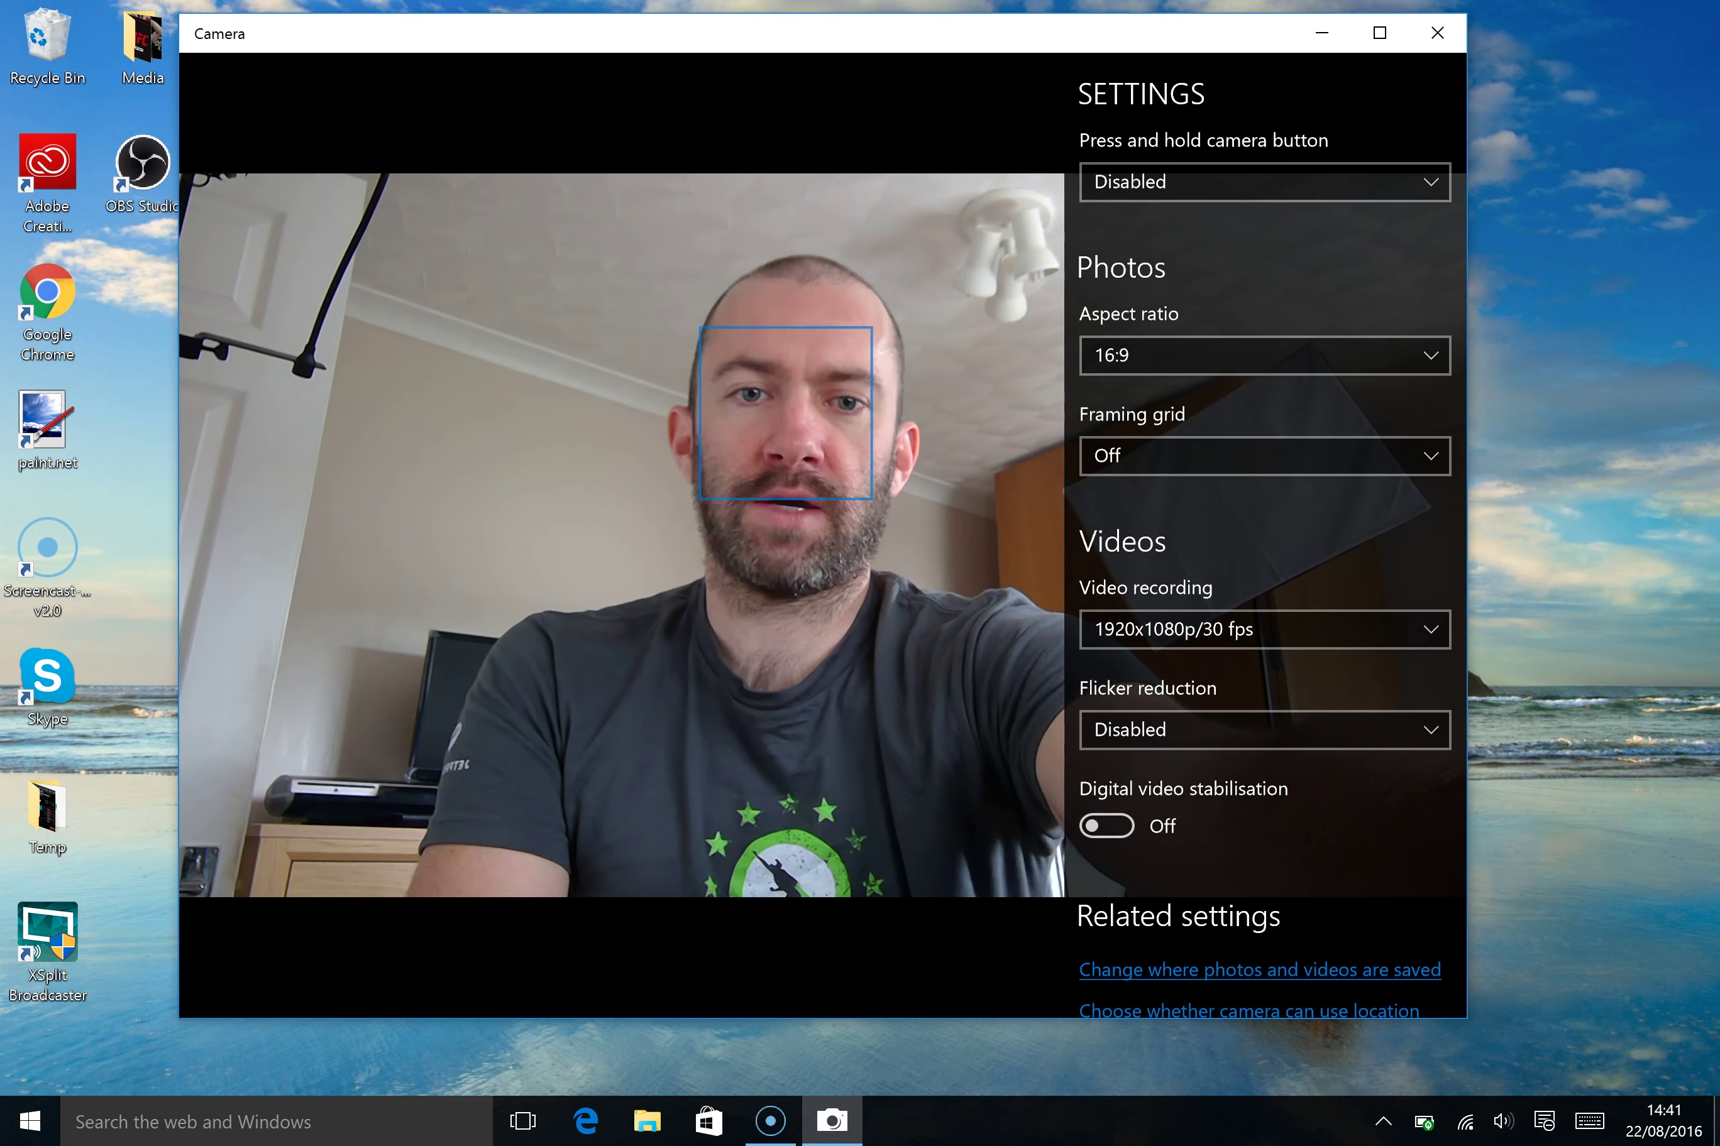
{"action": "left_click", "coordinate": [1262, 355]}
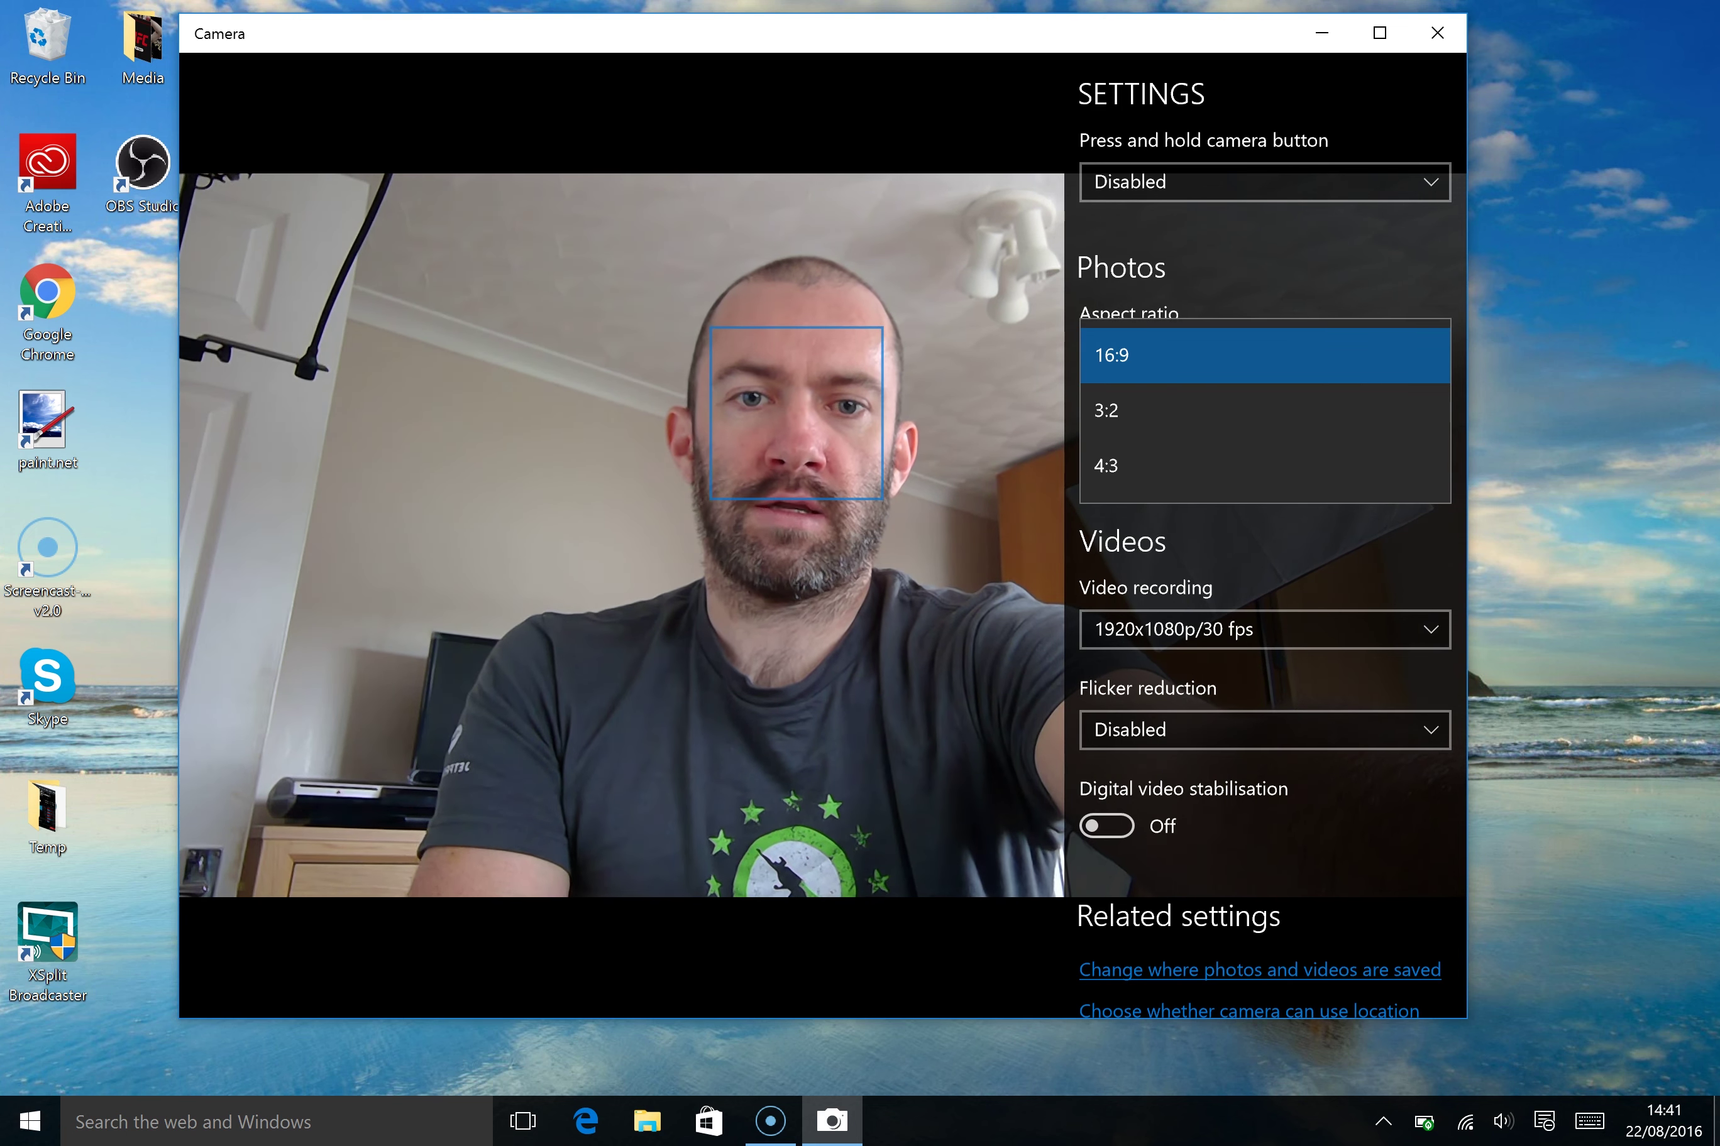
{"action": "left_click", "coordinate": [1262, 355]}
- Try the Rule of thirds, Golden ratio and Square framing grids, and return the framing grid to Off
{"action": "left_click", "coordinate": [1264, 456]}
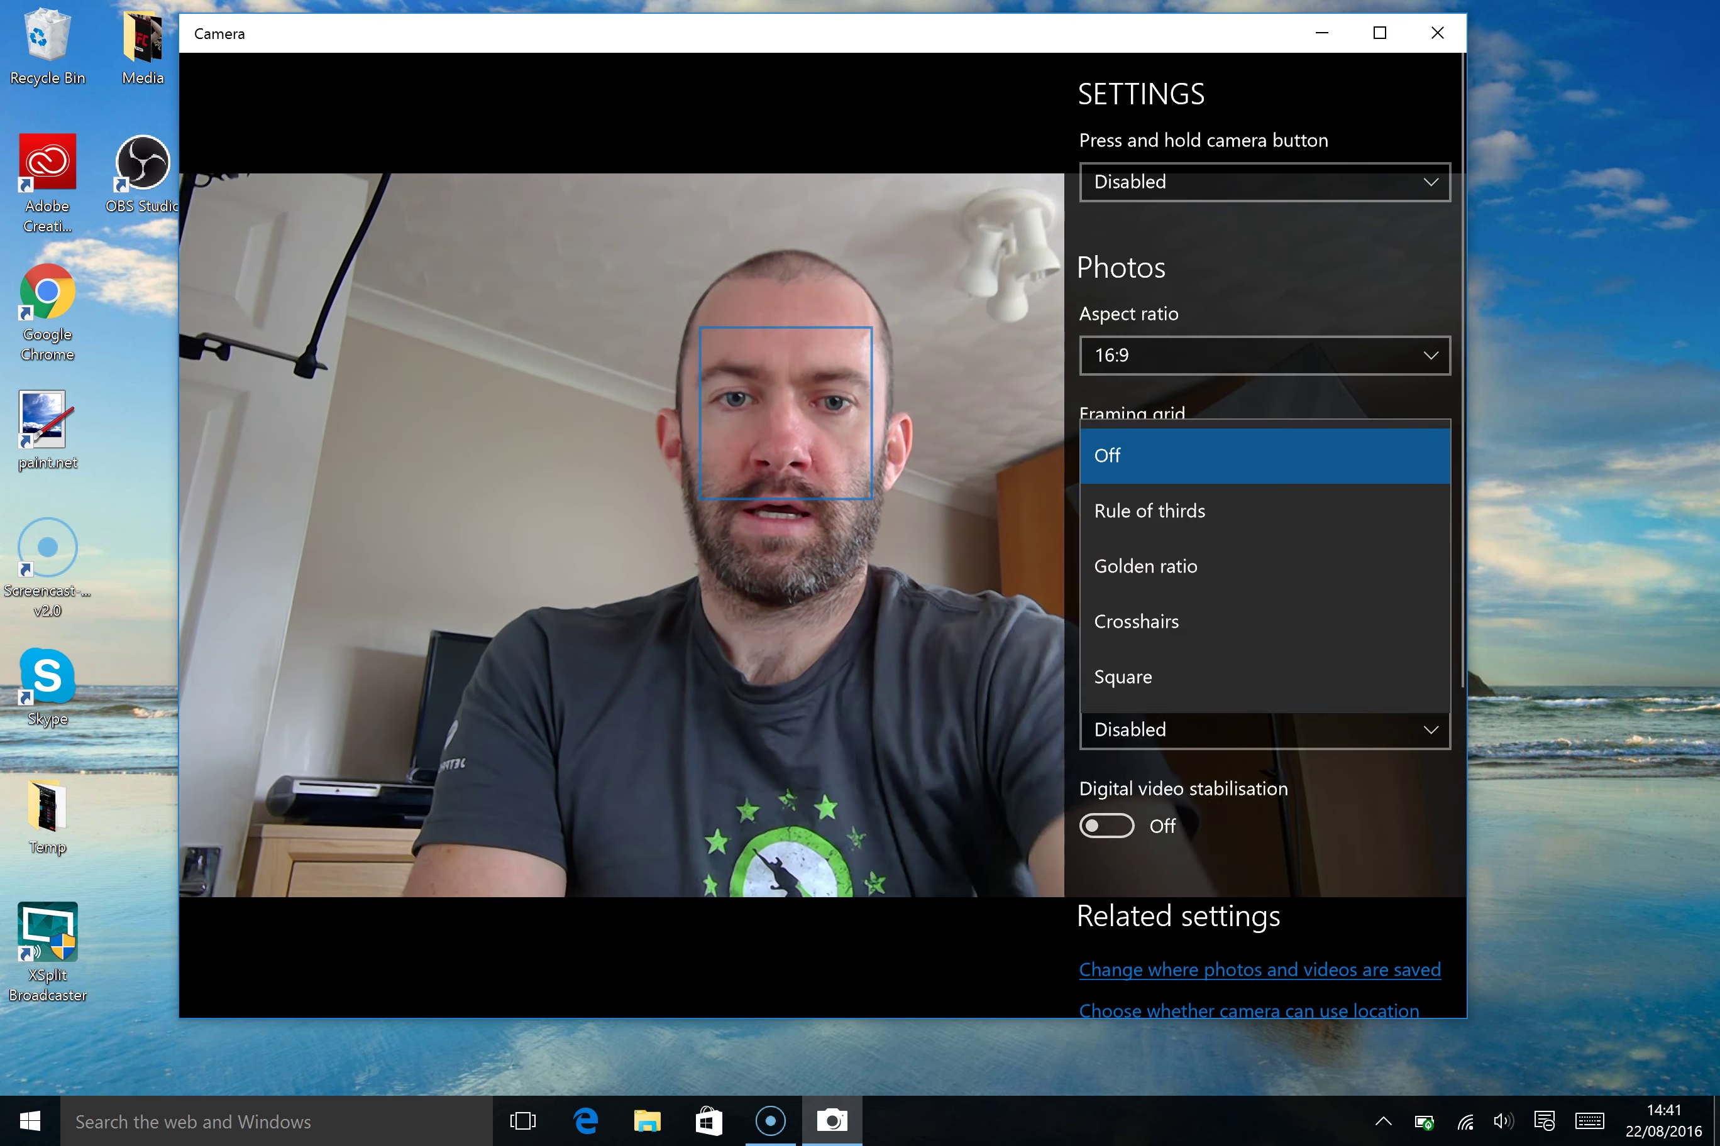
{"action": "key", "text": "Down"}
{"action": "key", "text": "Return"}
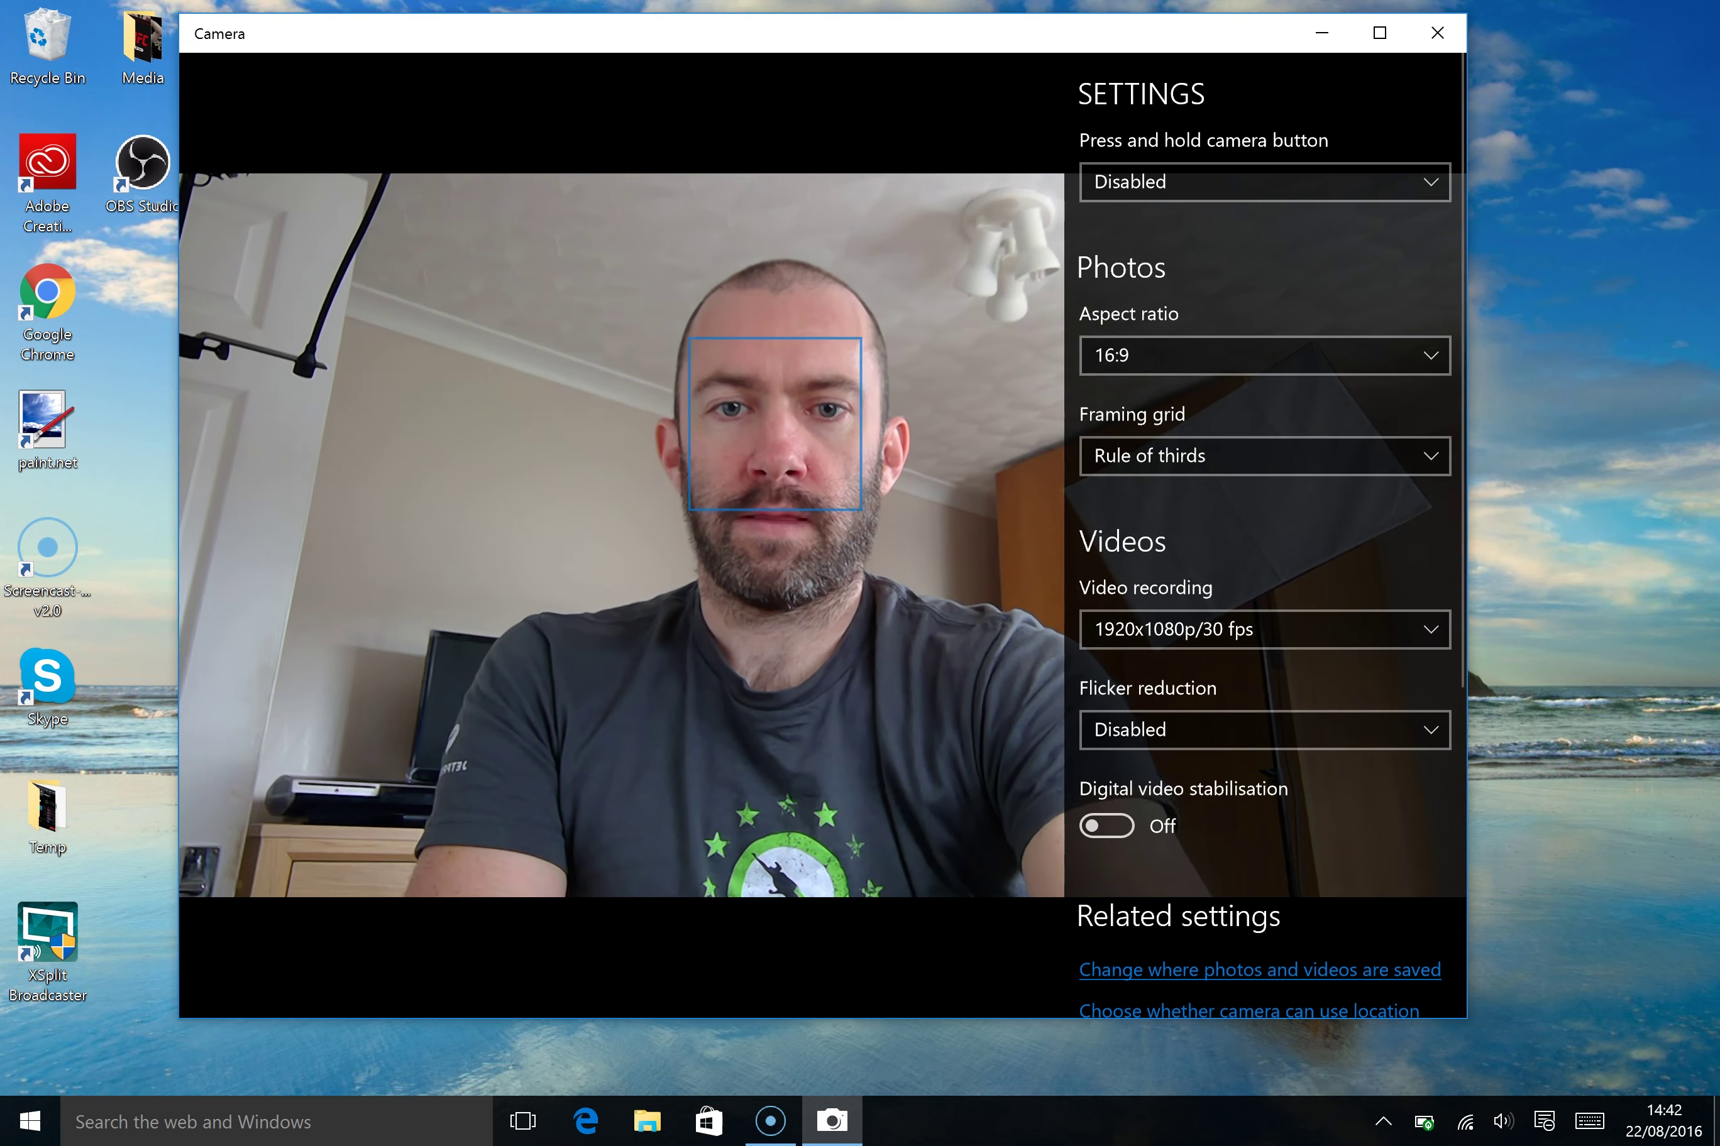
{"action": "left_click", "coordinate": [1268, 444]}
{"action": "left_click", "coordinate": [1262, 511]}
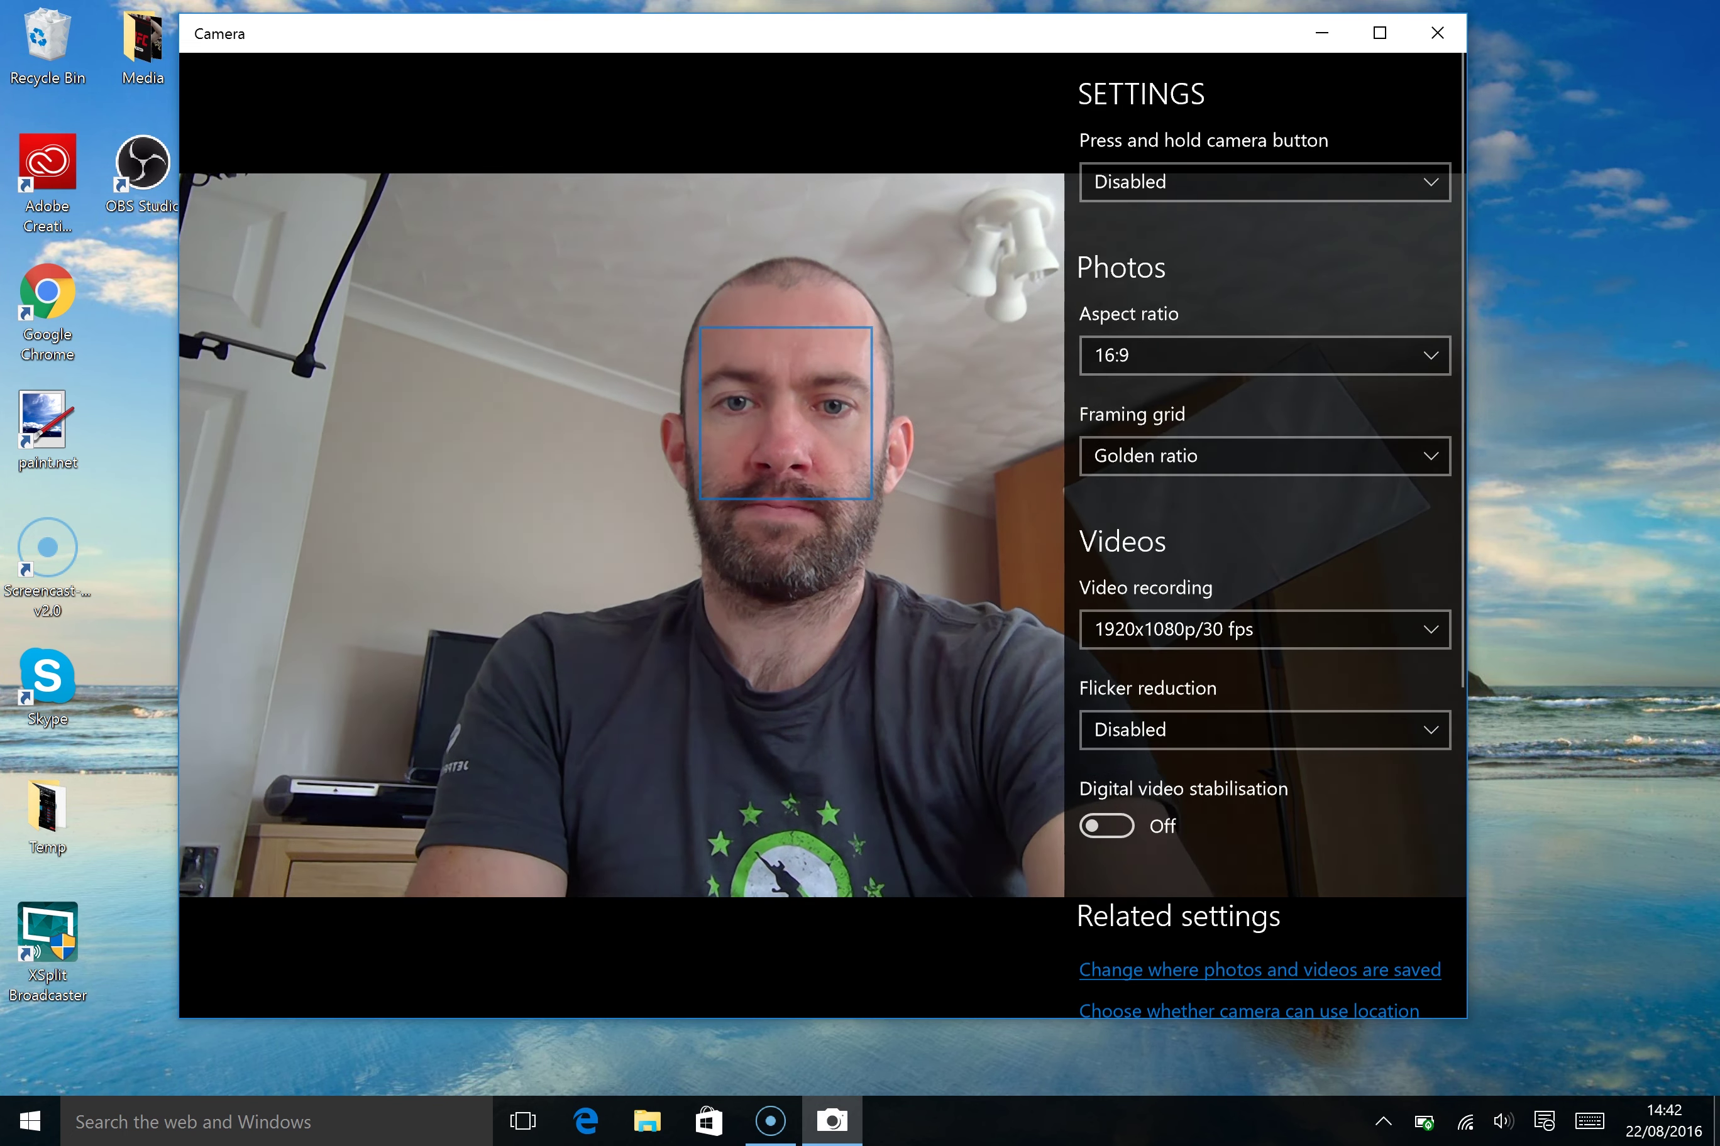
{"action": "left_click", "coordinate": [1285, 456]}
{"action": "left_click", "coordinate": [1264, 566]}
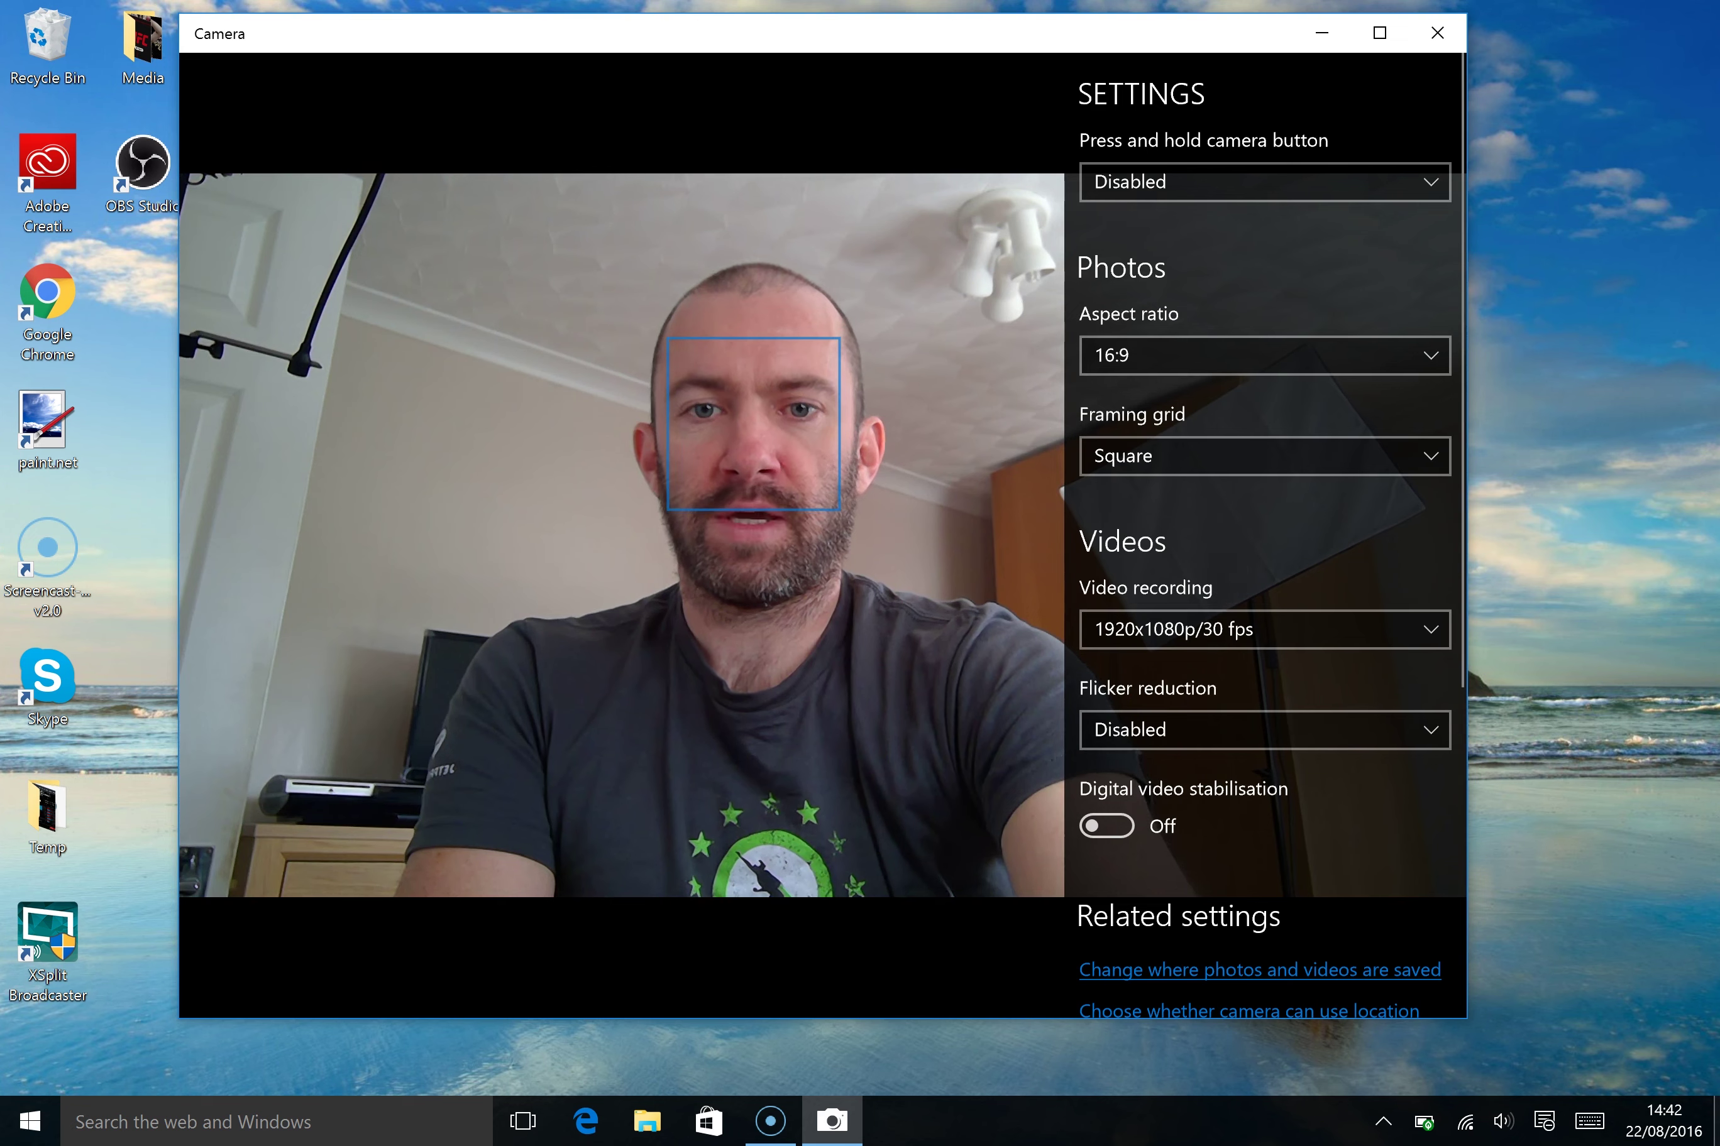
{"action": "left_click", "coordinate": [1227, 462]}
{"action": "left_click", "coordinate": [1181, 233]}
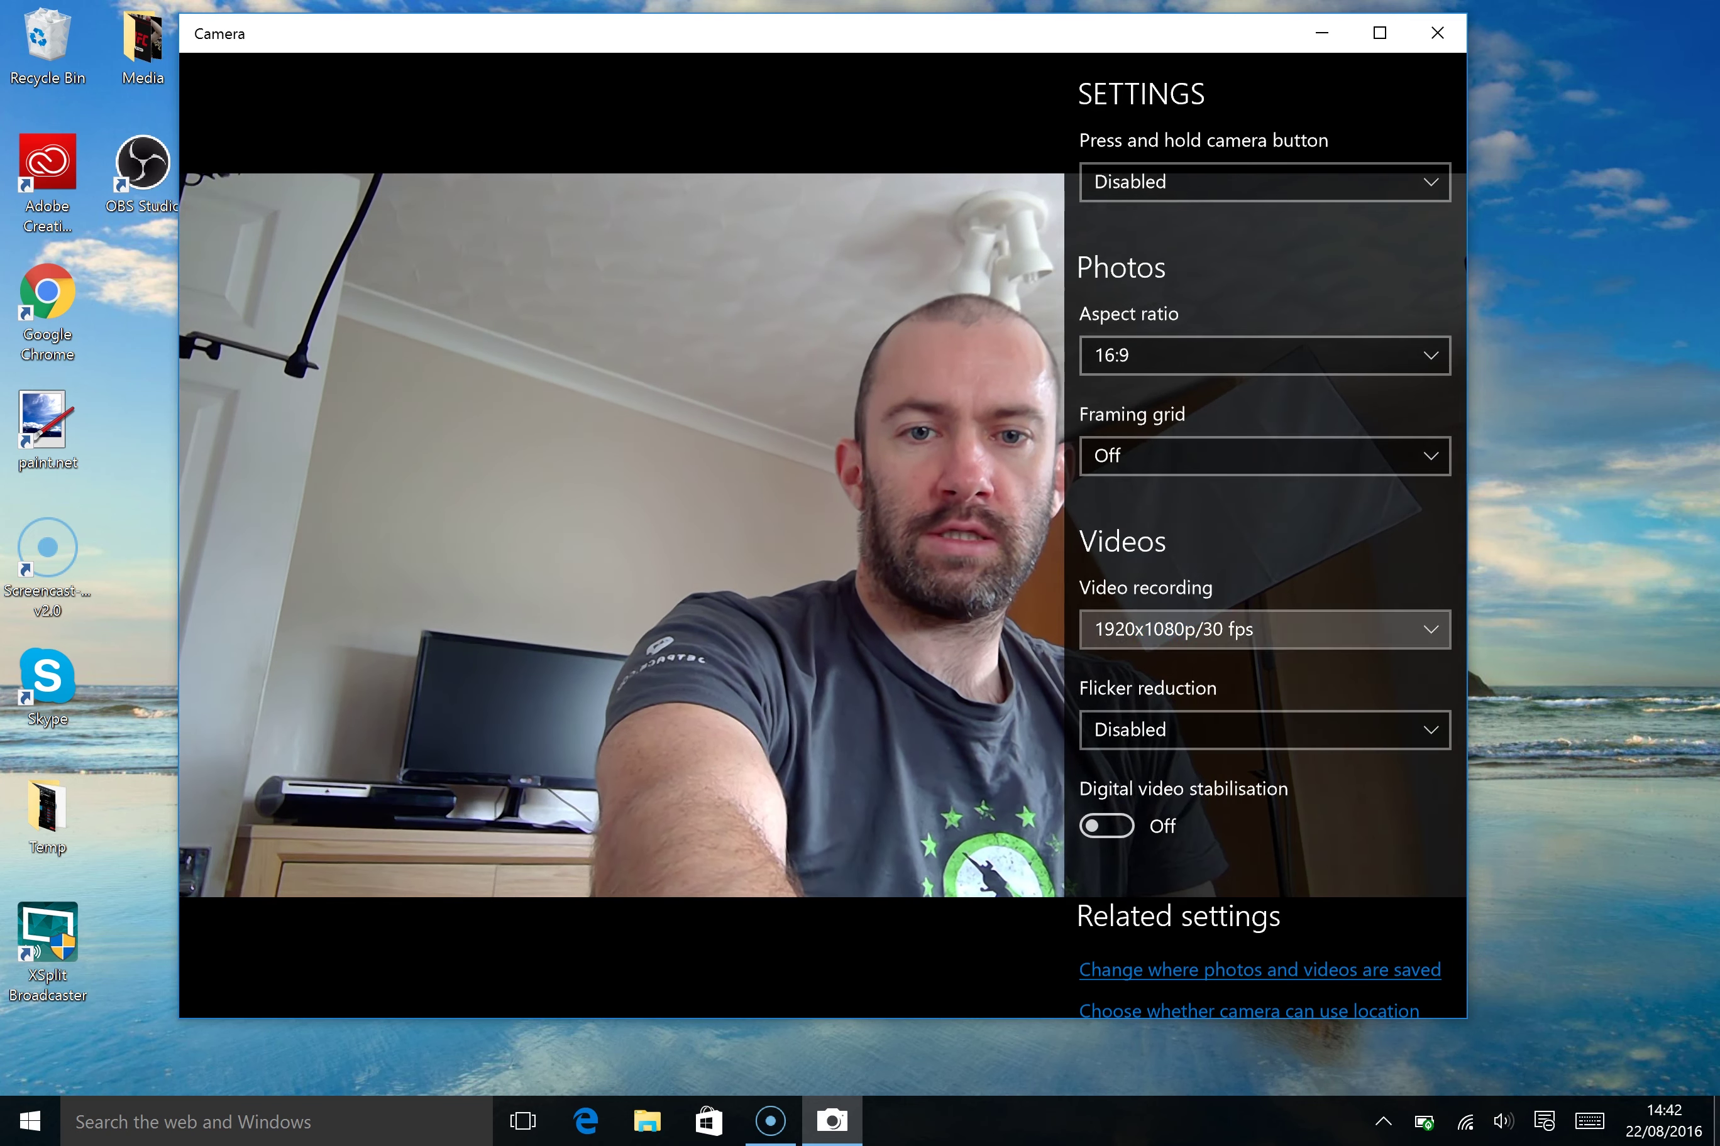
- Try video recording at 1920x1080p/15 fps and 640x360p/15 fps, and return it to 1920x1080p/30 fps
{"action": "left_click", "coordinate": [1264, 629]}
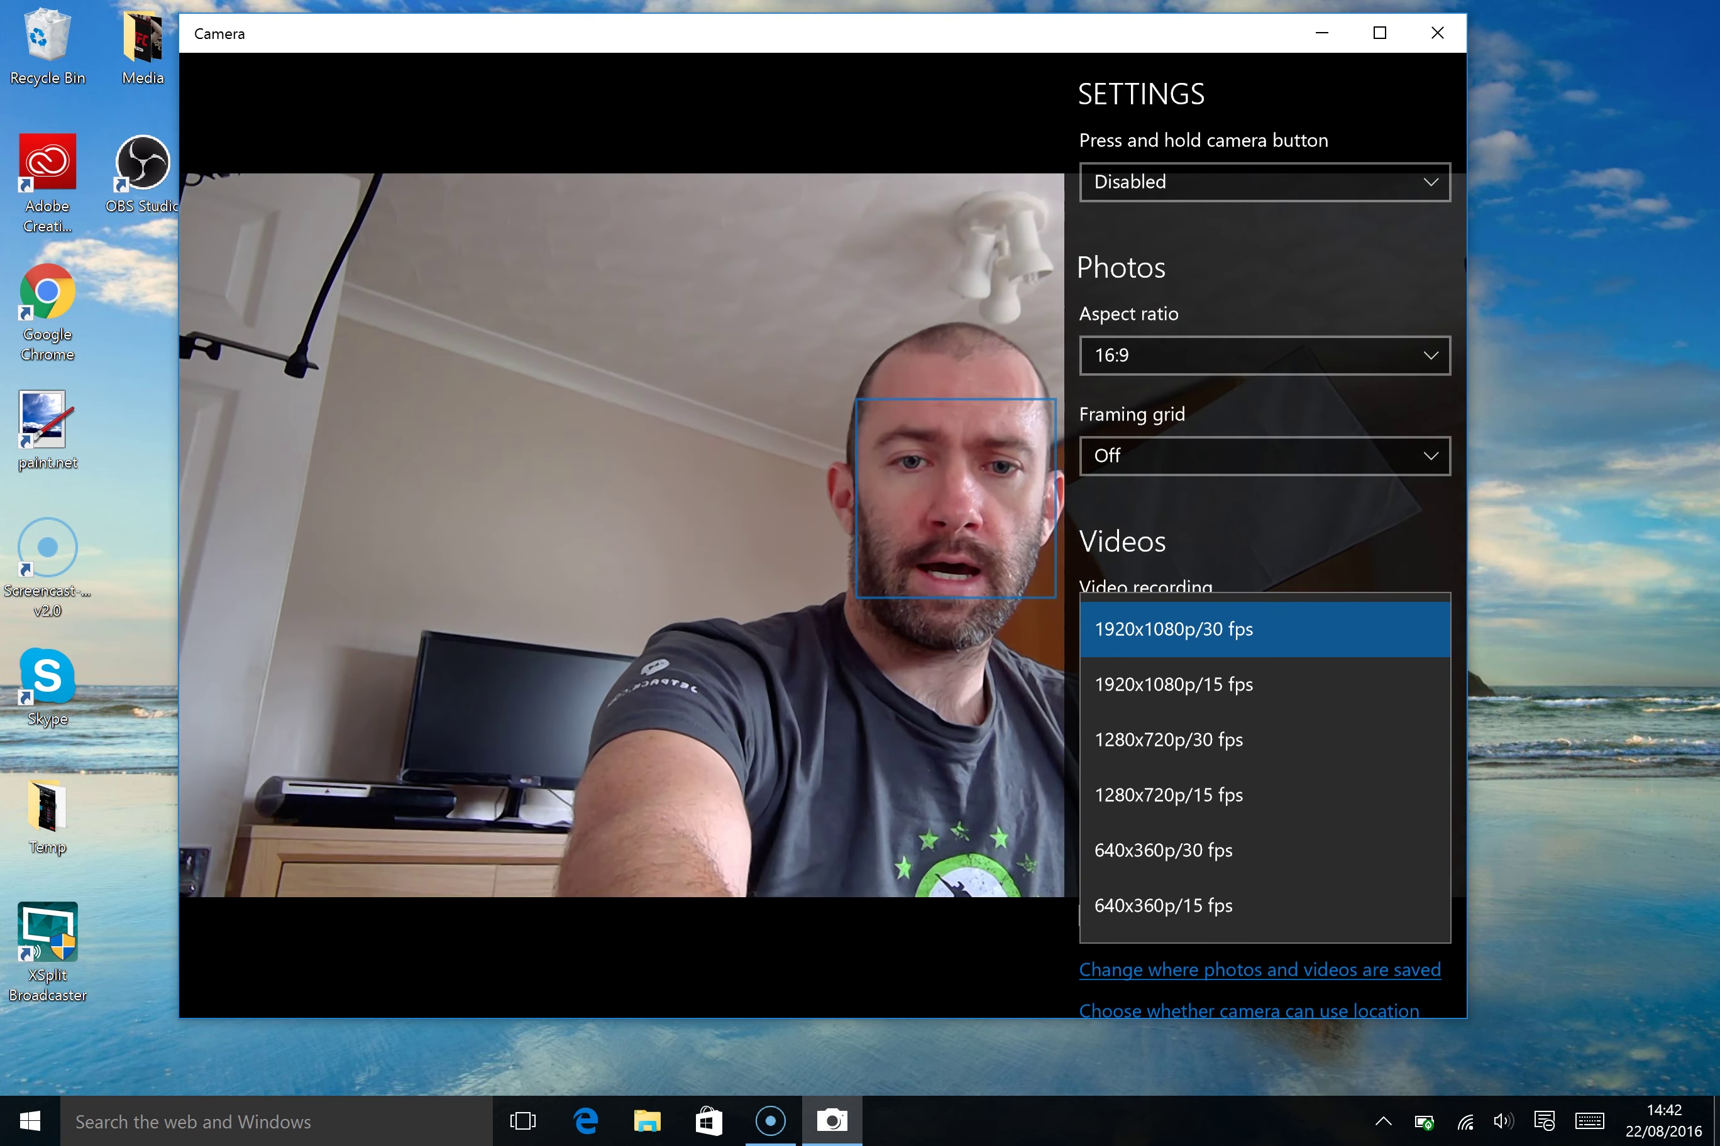
{"action": "left_click", "coordinate": [1173, 685]}
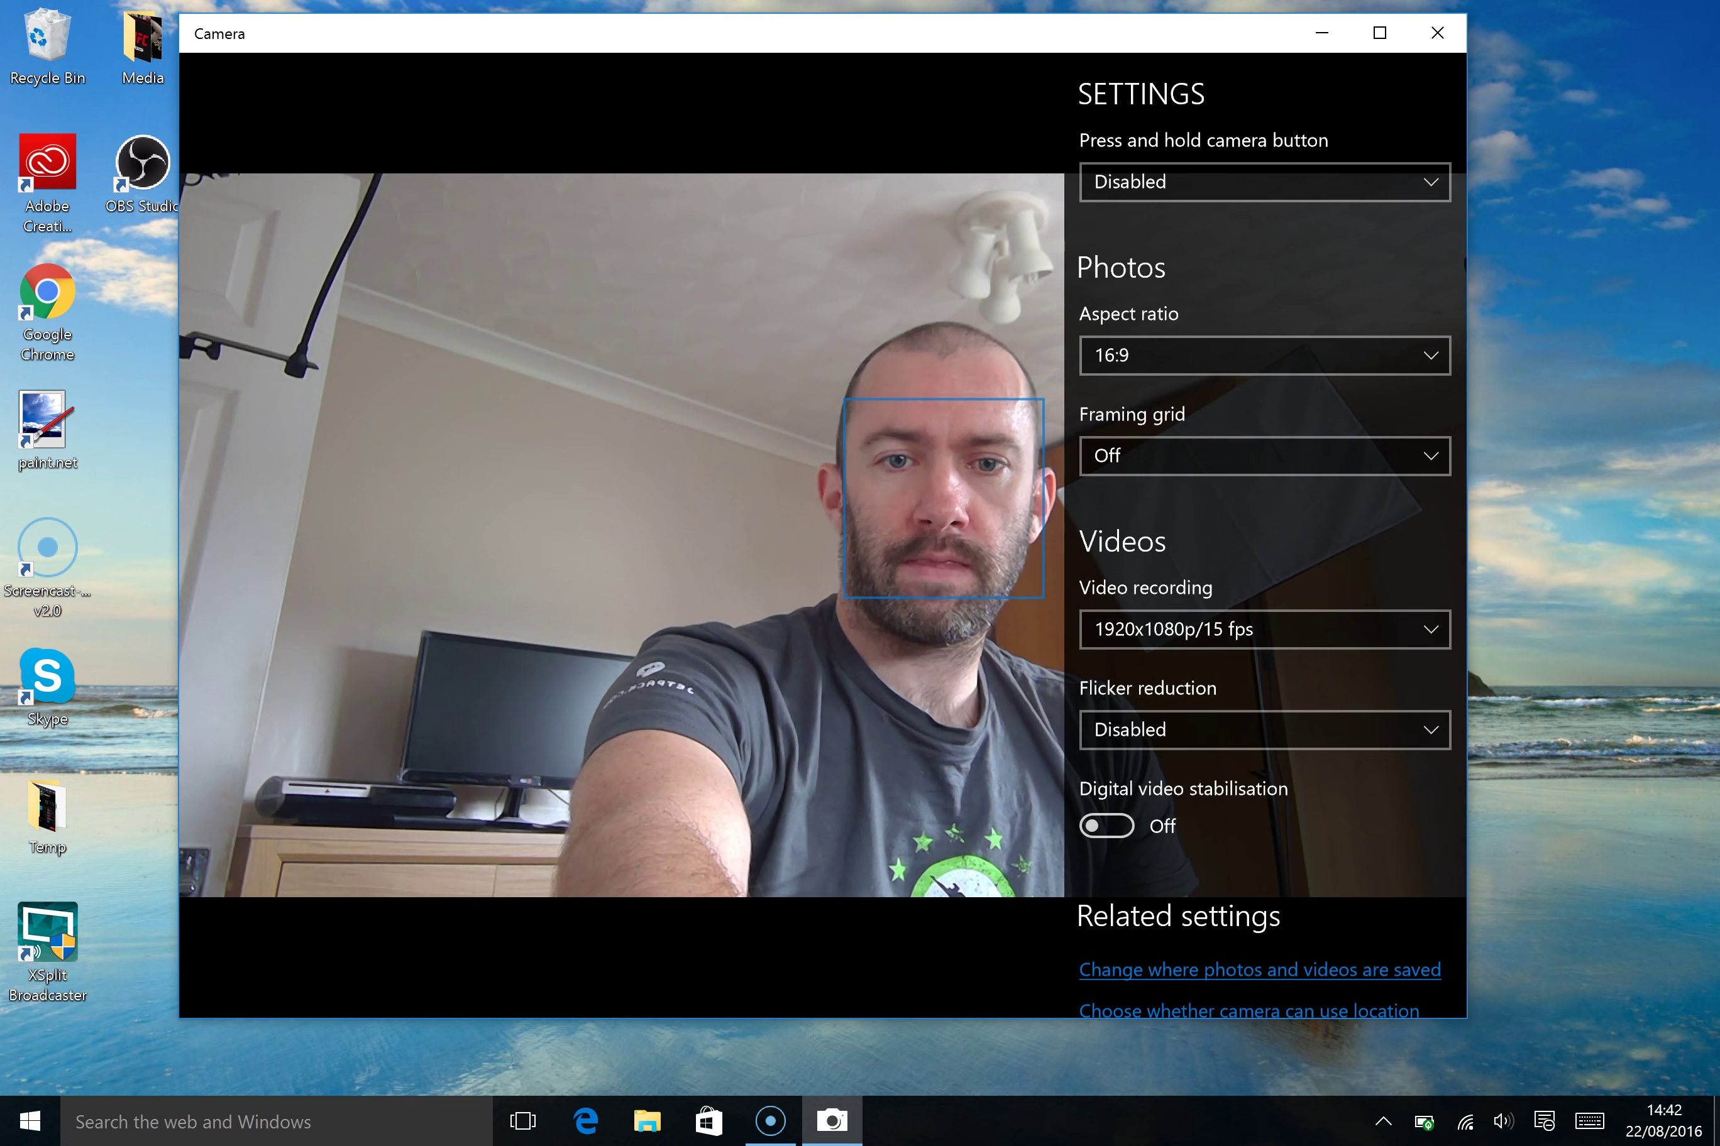
{"action": "left_click", "coordinate": [1264, 629]}
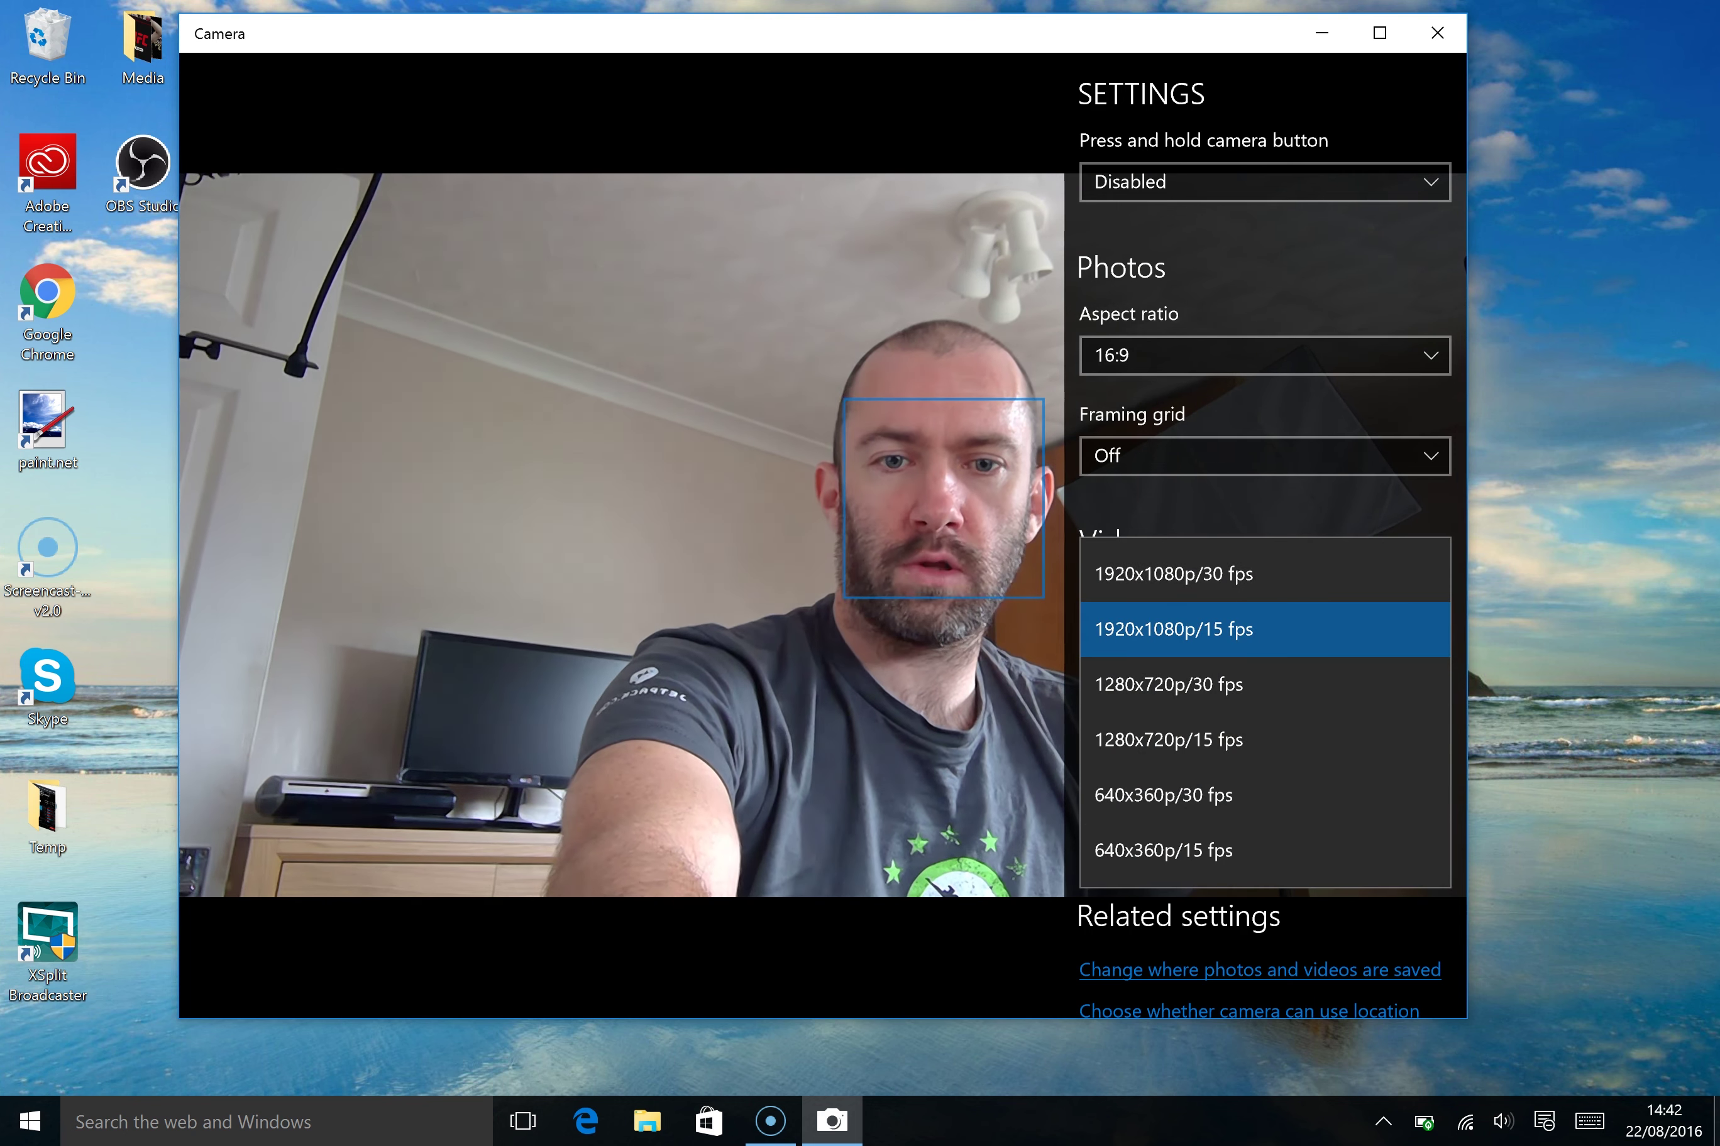
{"action": "left_click", "coordinate": [1171, 850]}
{"action": "key", "text": "space"}
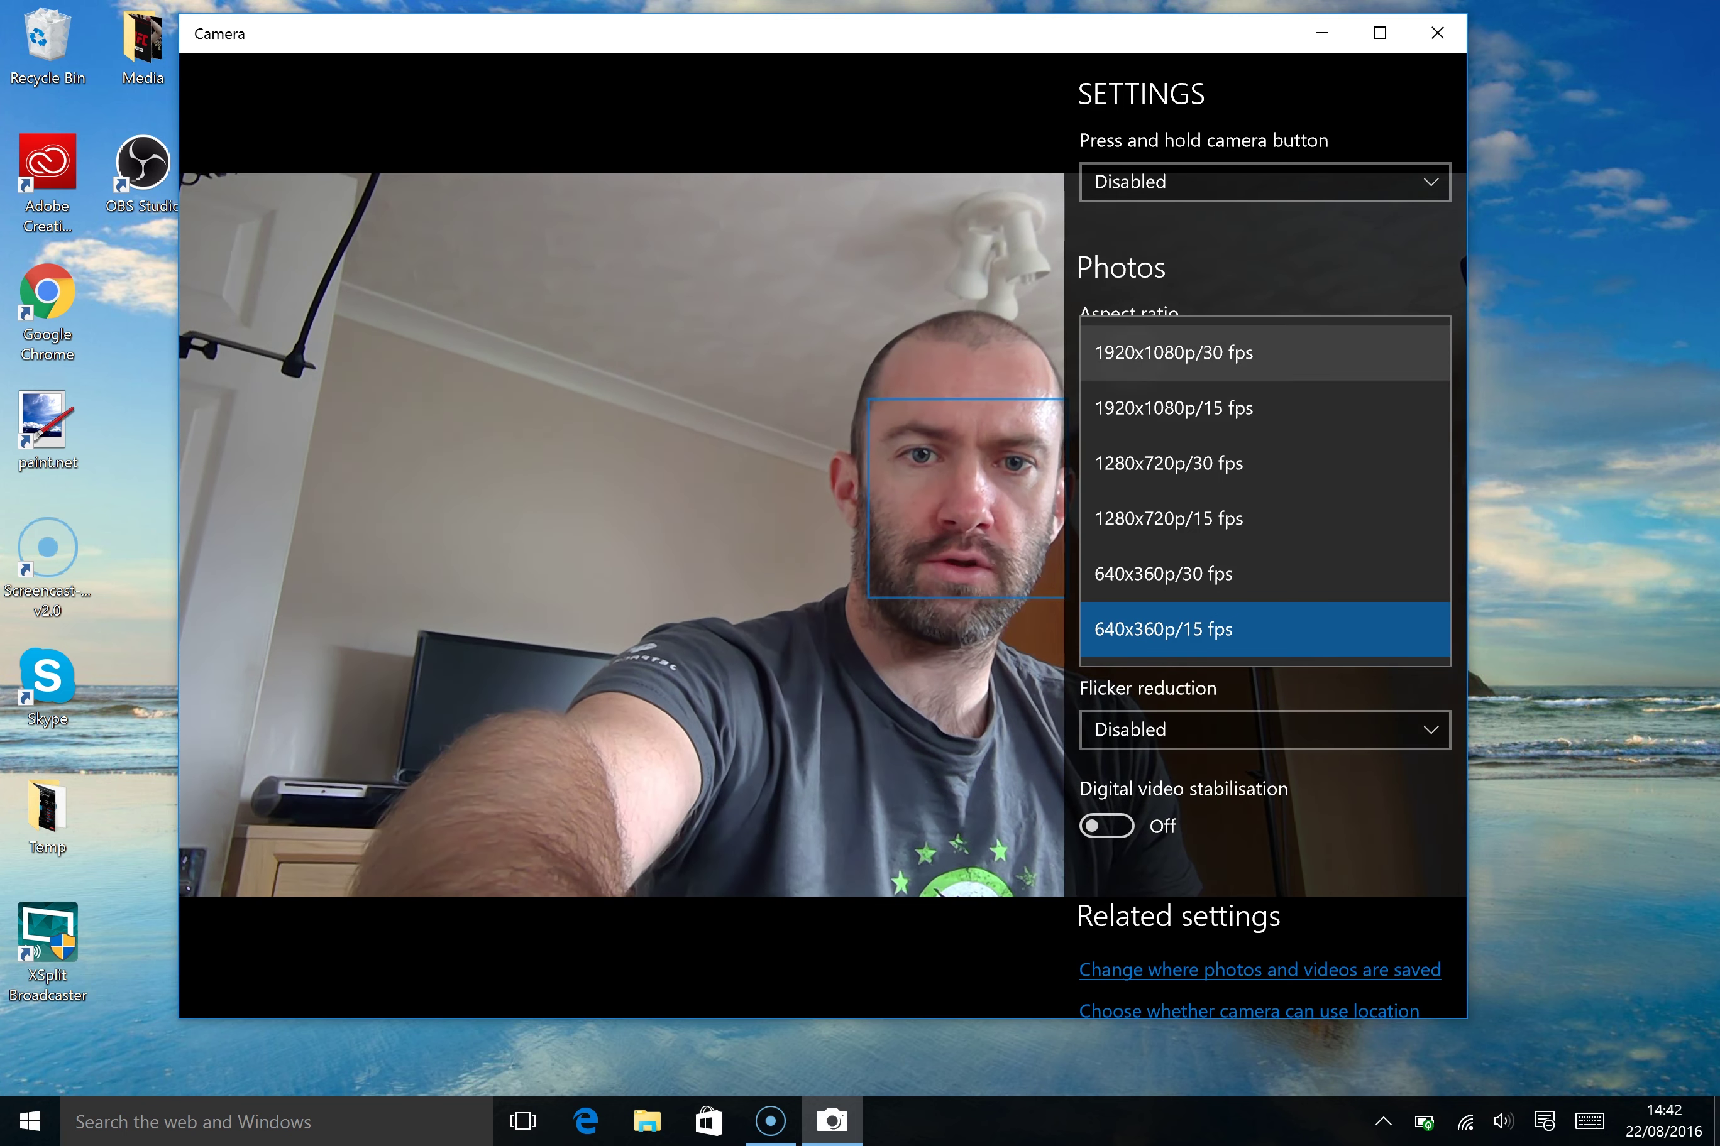
{"action": "left_click", "coordinate": [1173, 352]}
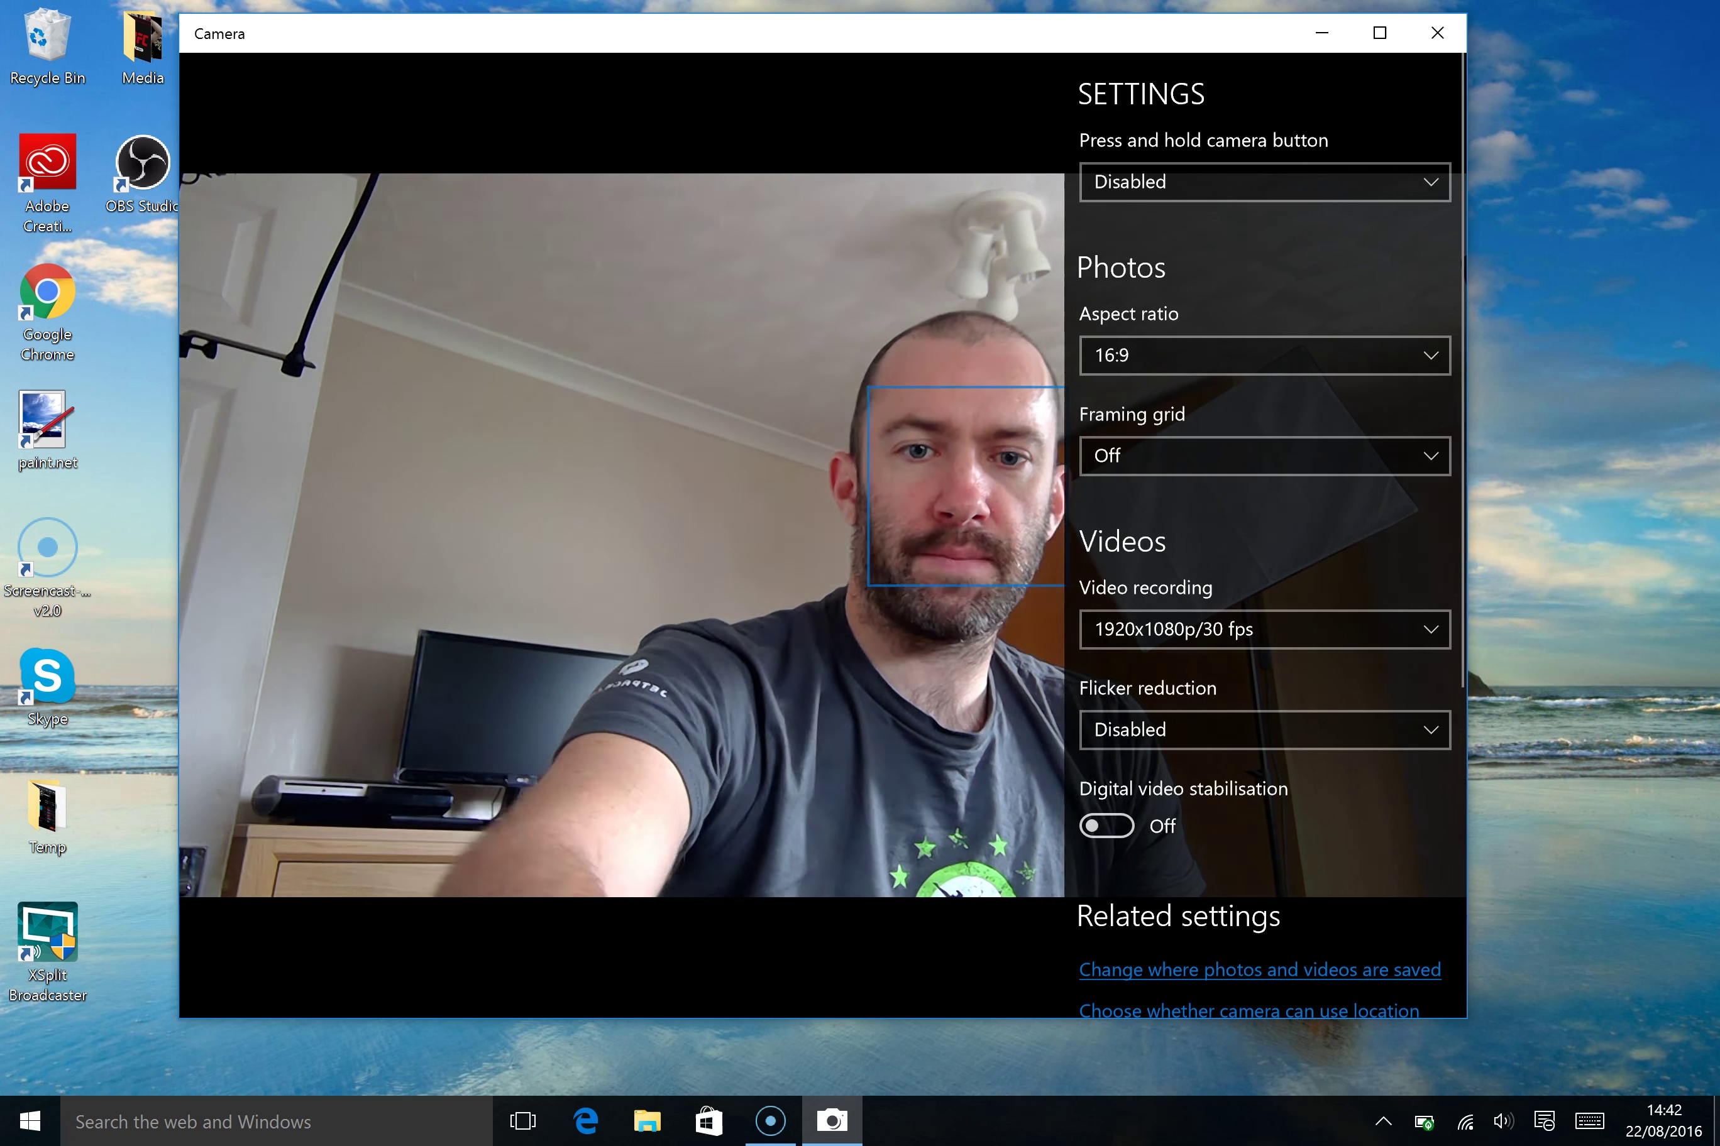
- Keep flicker reduction Disabled, turn digital video stabilisation to Auto, and close the camera settings
{"action": "left_click", "coordinate": [1209, 729]}
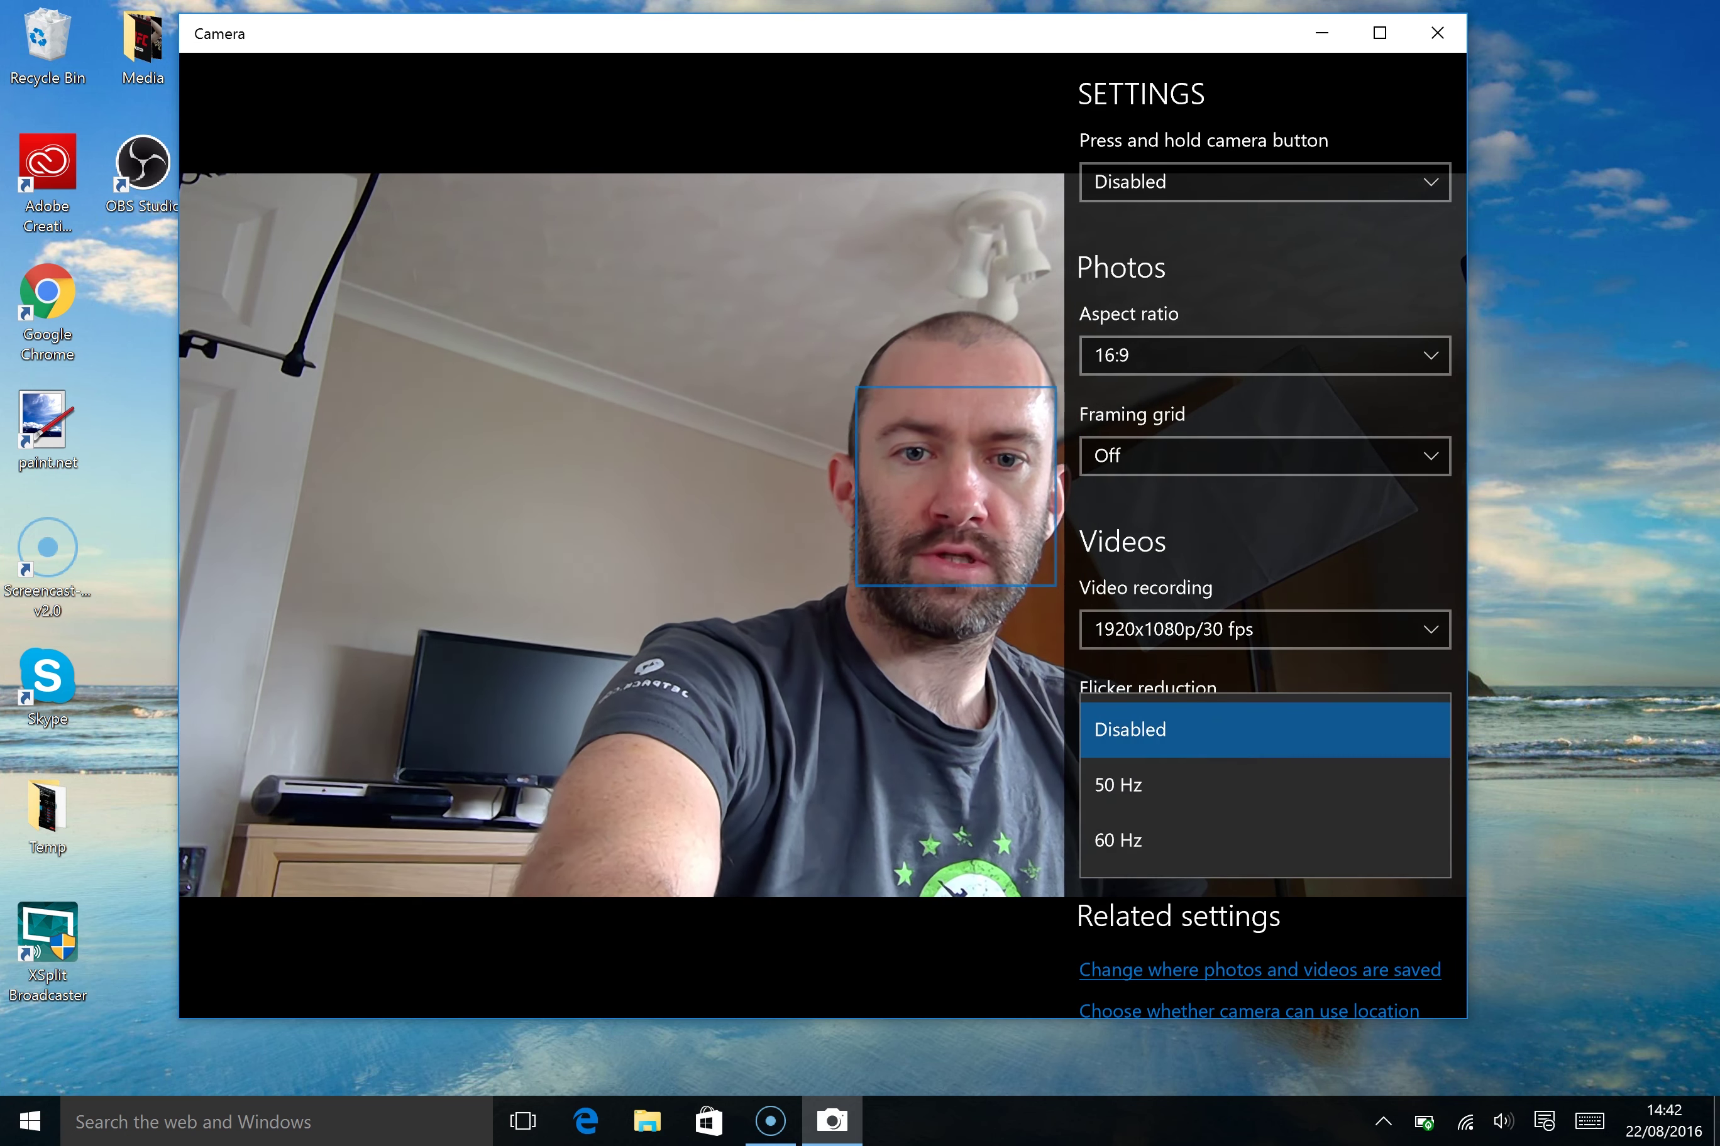
{"action": "left_click", "coordinate": [1210, 730]}
{"action": "left_click", "coordinate": [1105, 825]}
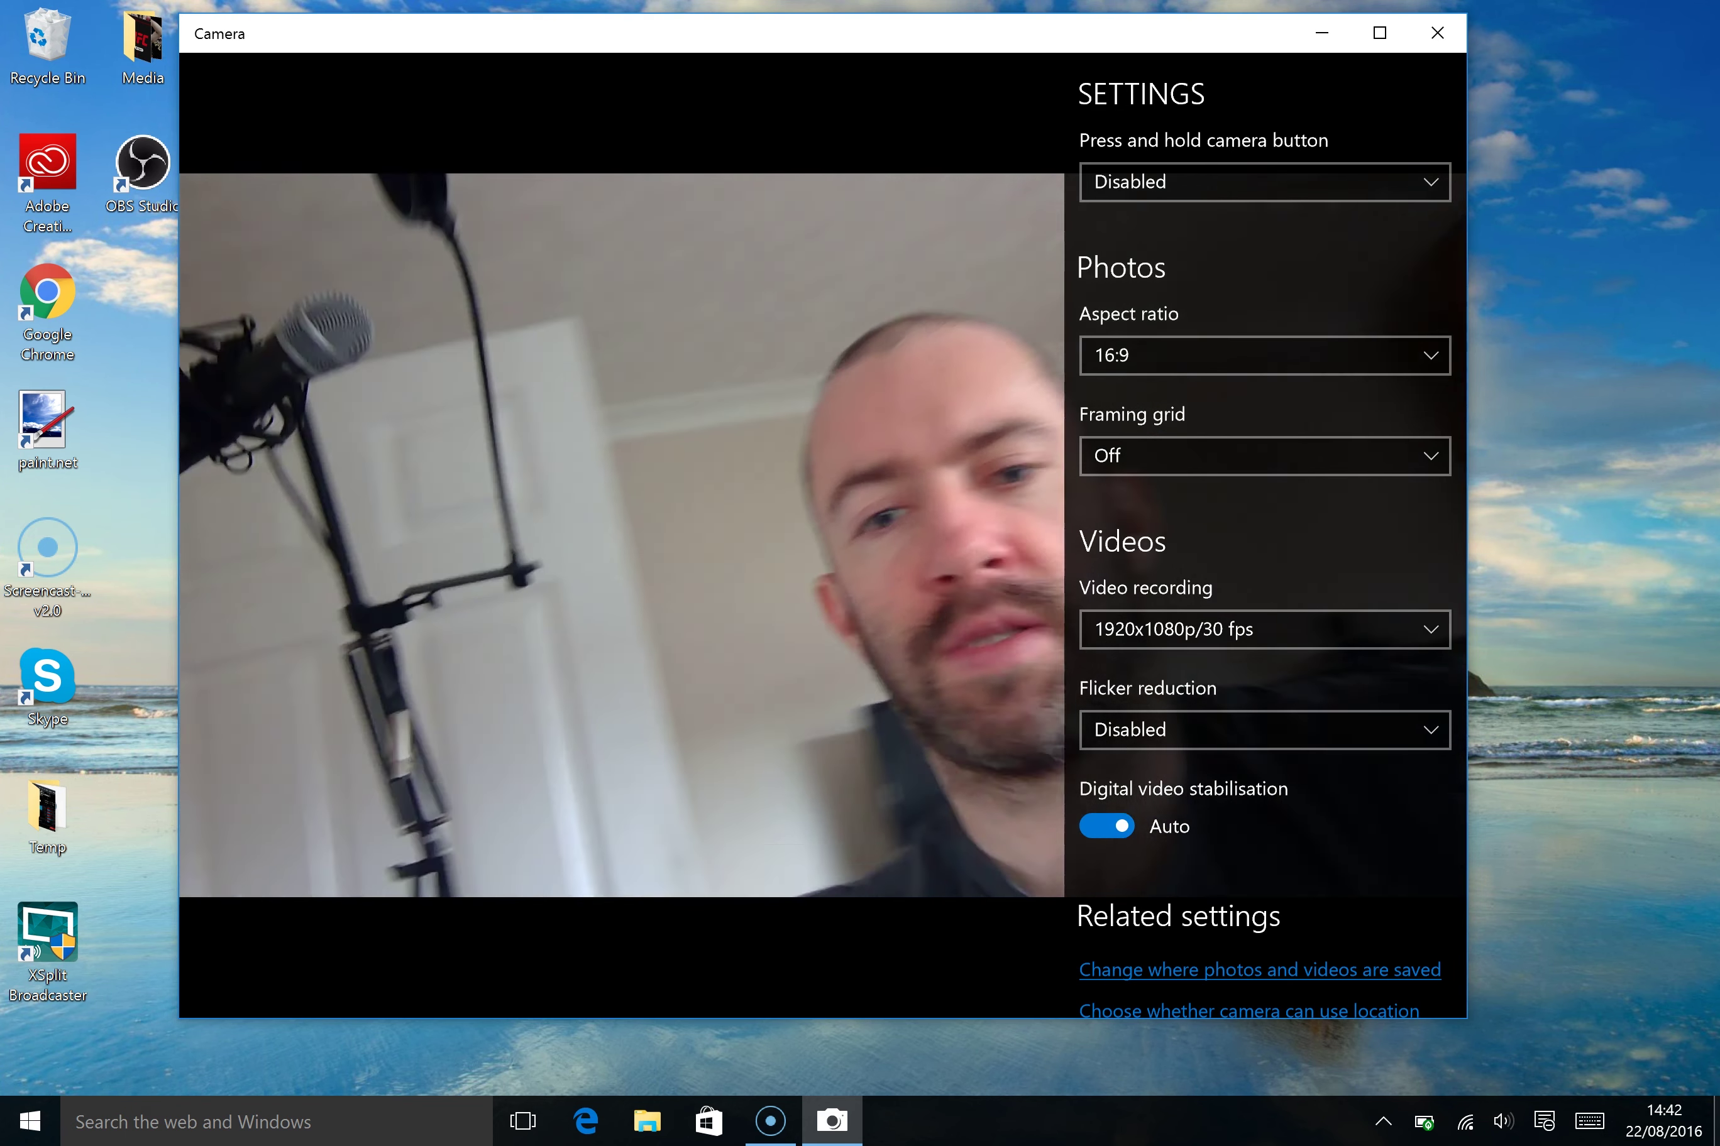
{"action": "key", "text": "Escape"}
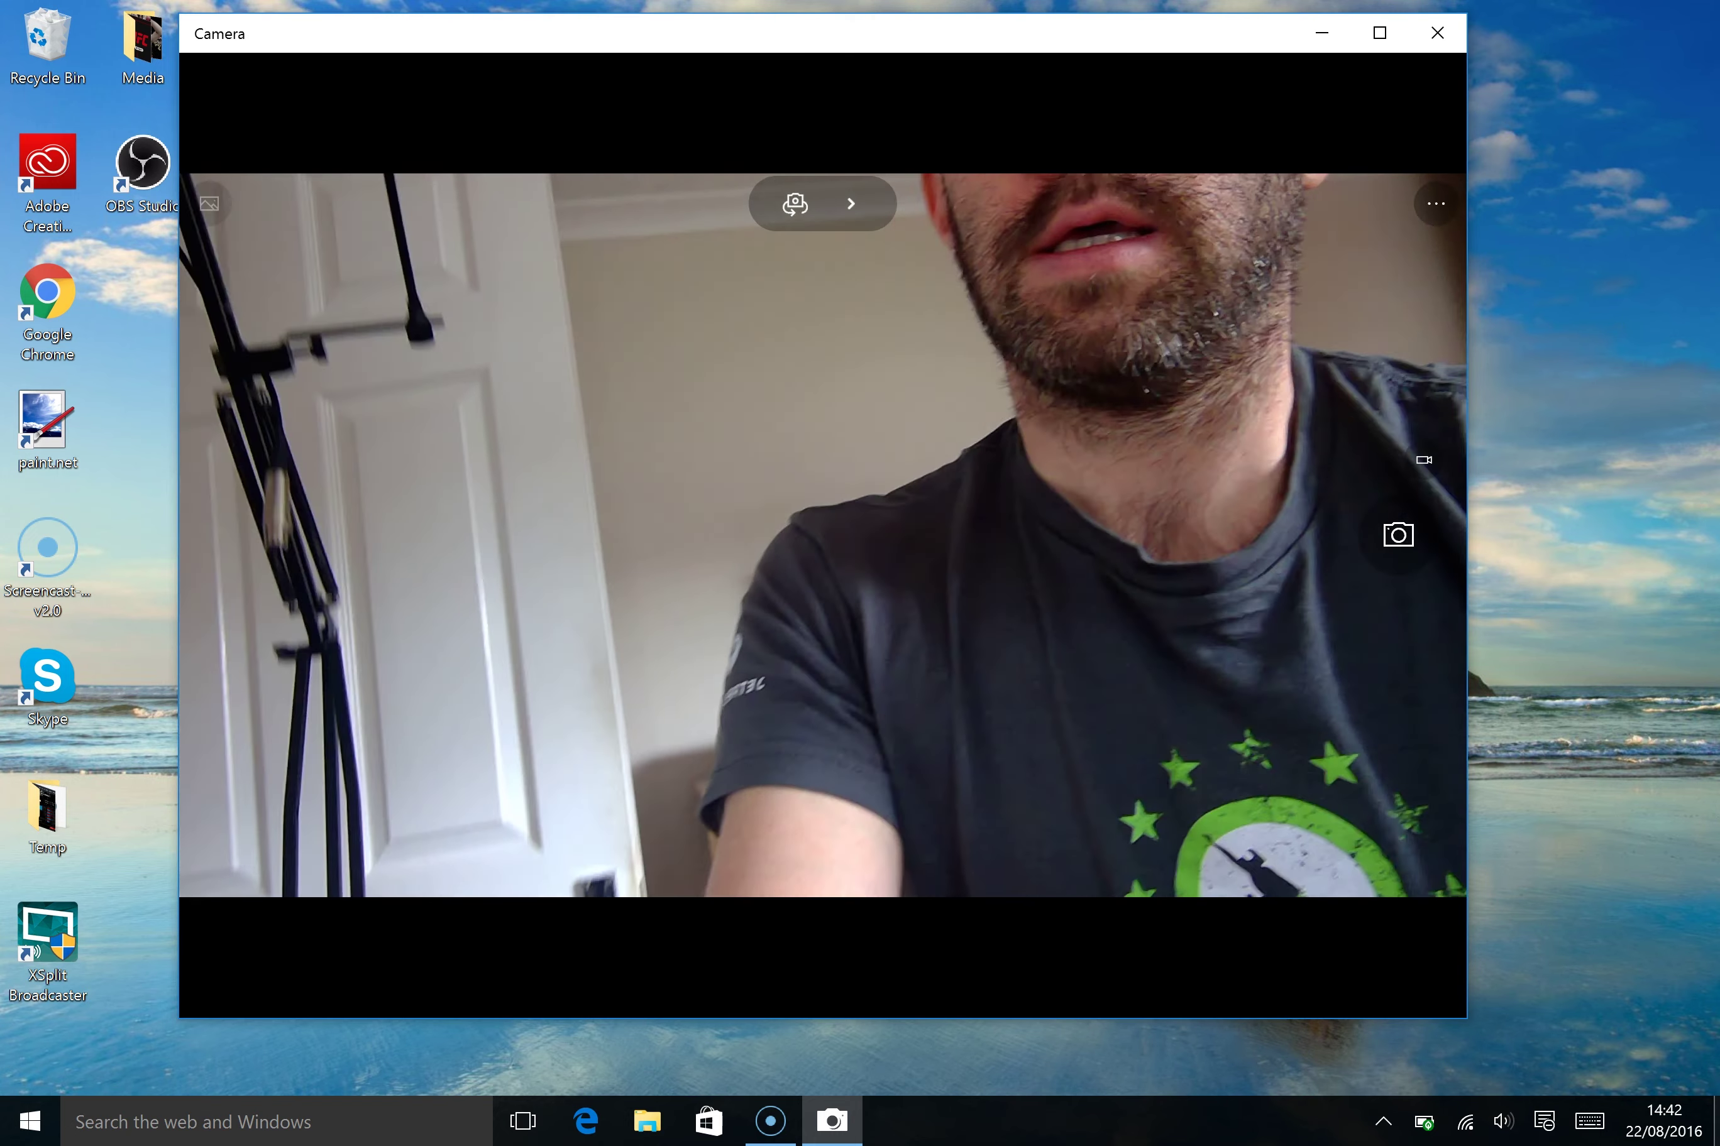
- Switch between the rear-facing and front-facing cameras and widen the Camera window to the edge of the desktop
{"action": "left_click", "coordinate": [794, 204]}
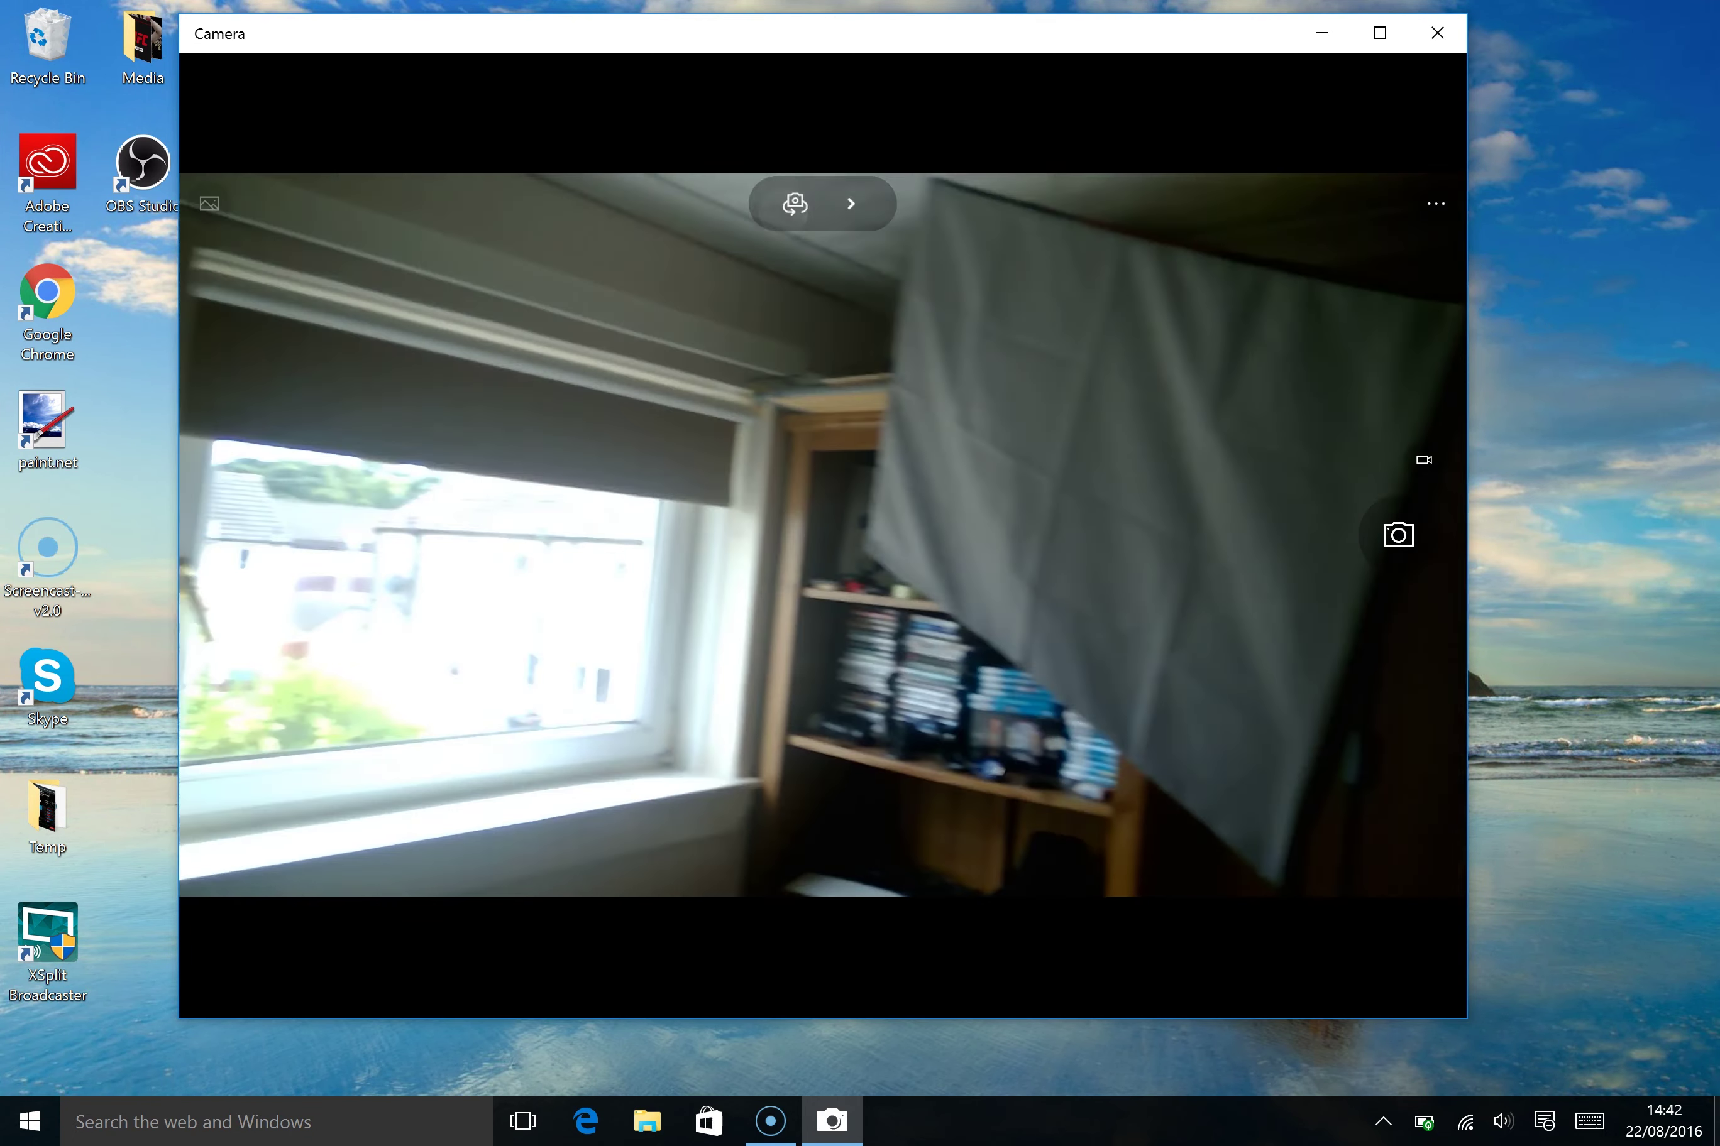
{"action": "left_click", "coordinate": [794, 204]}
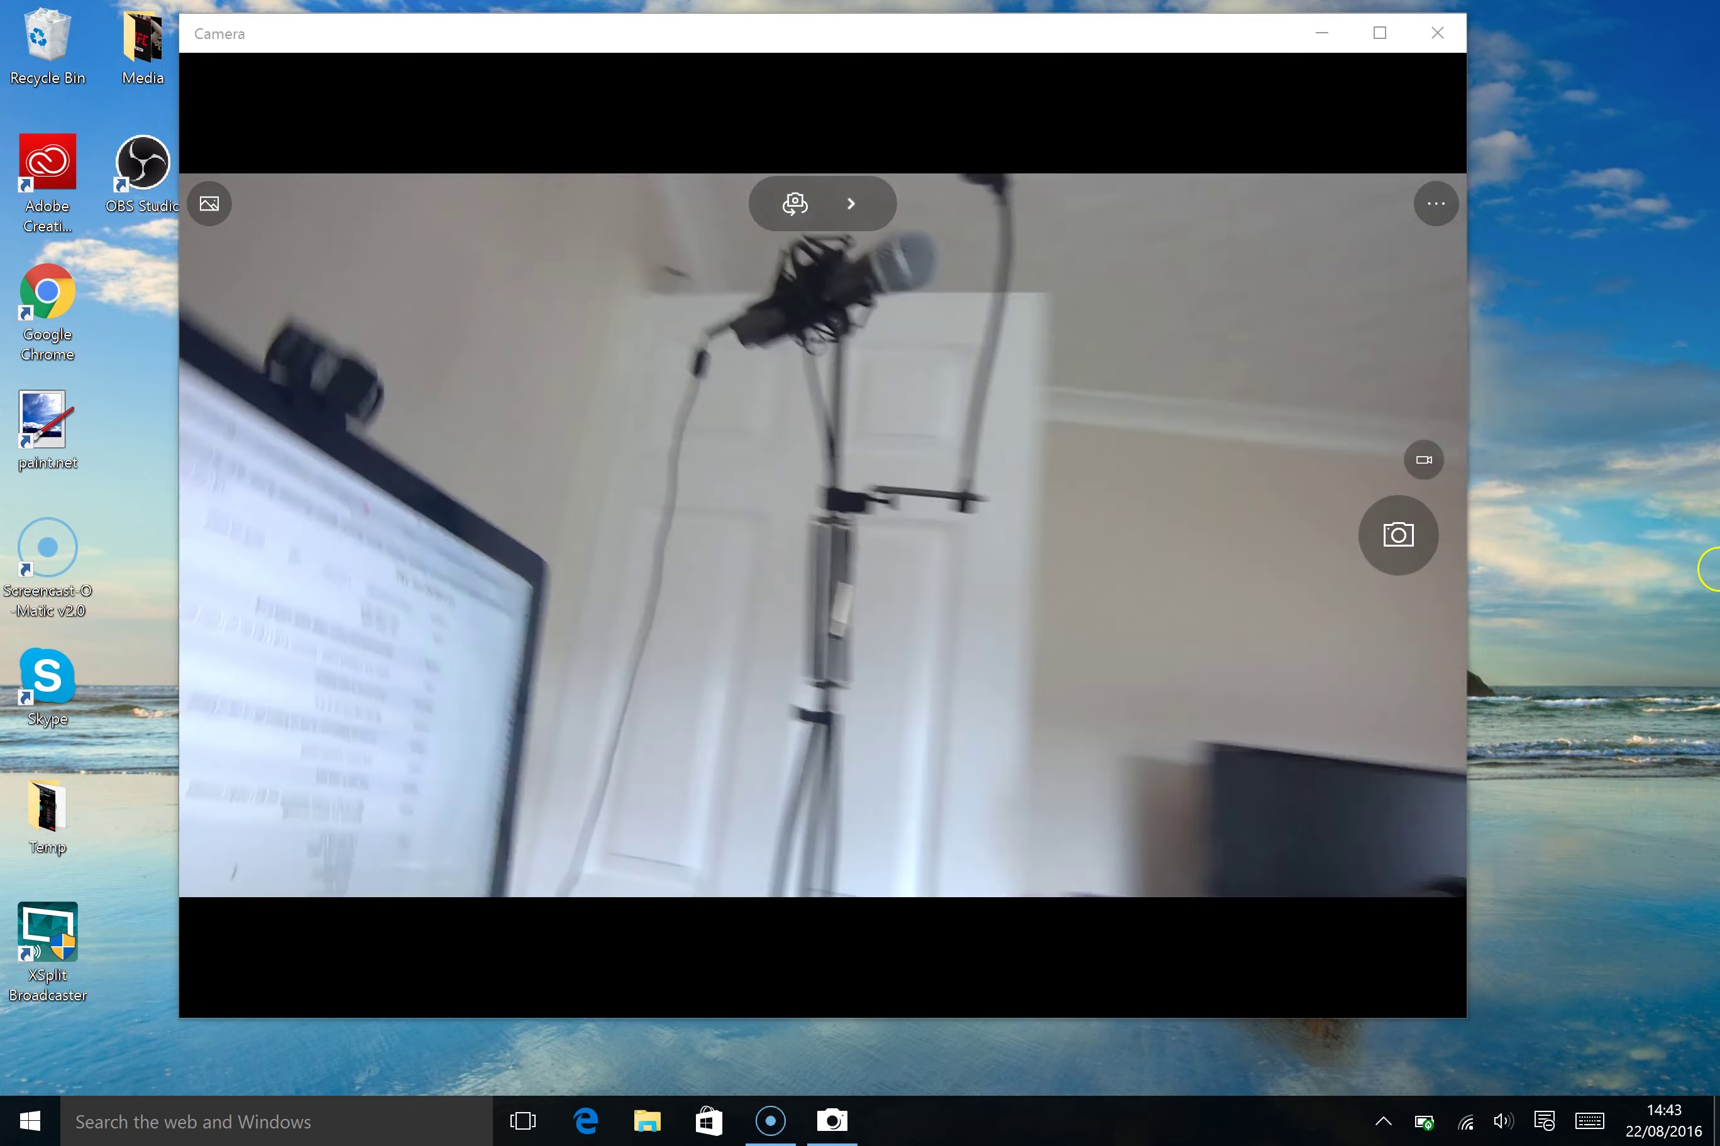
{"action": "left_click_drag", "start_coordinate": [179, 591], "coordinate": [6, 591]}
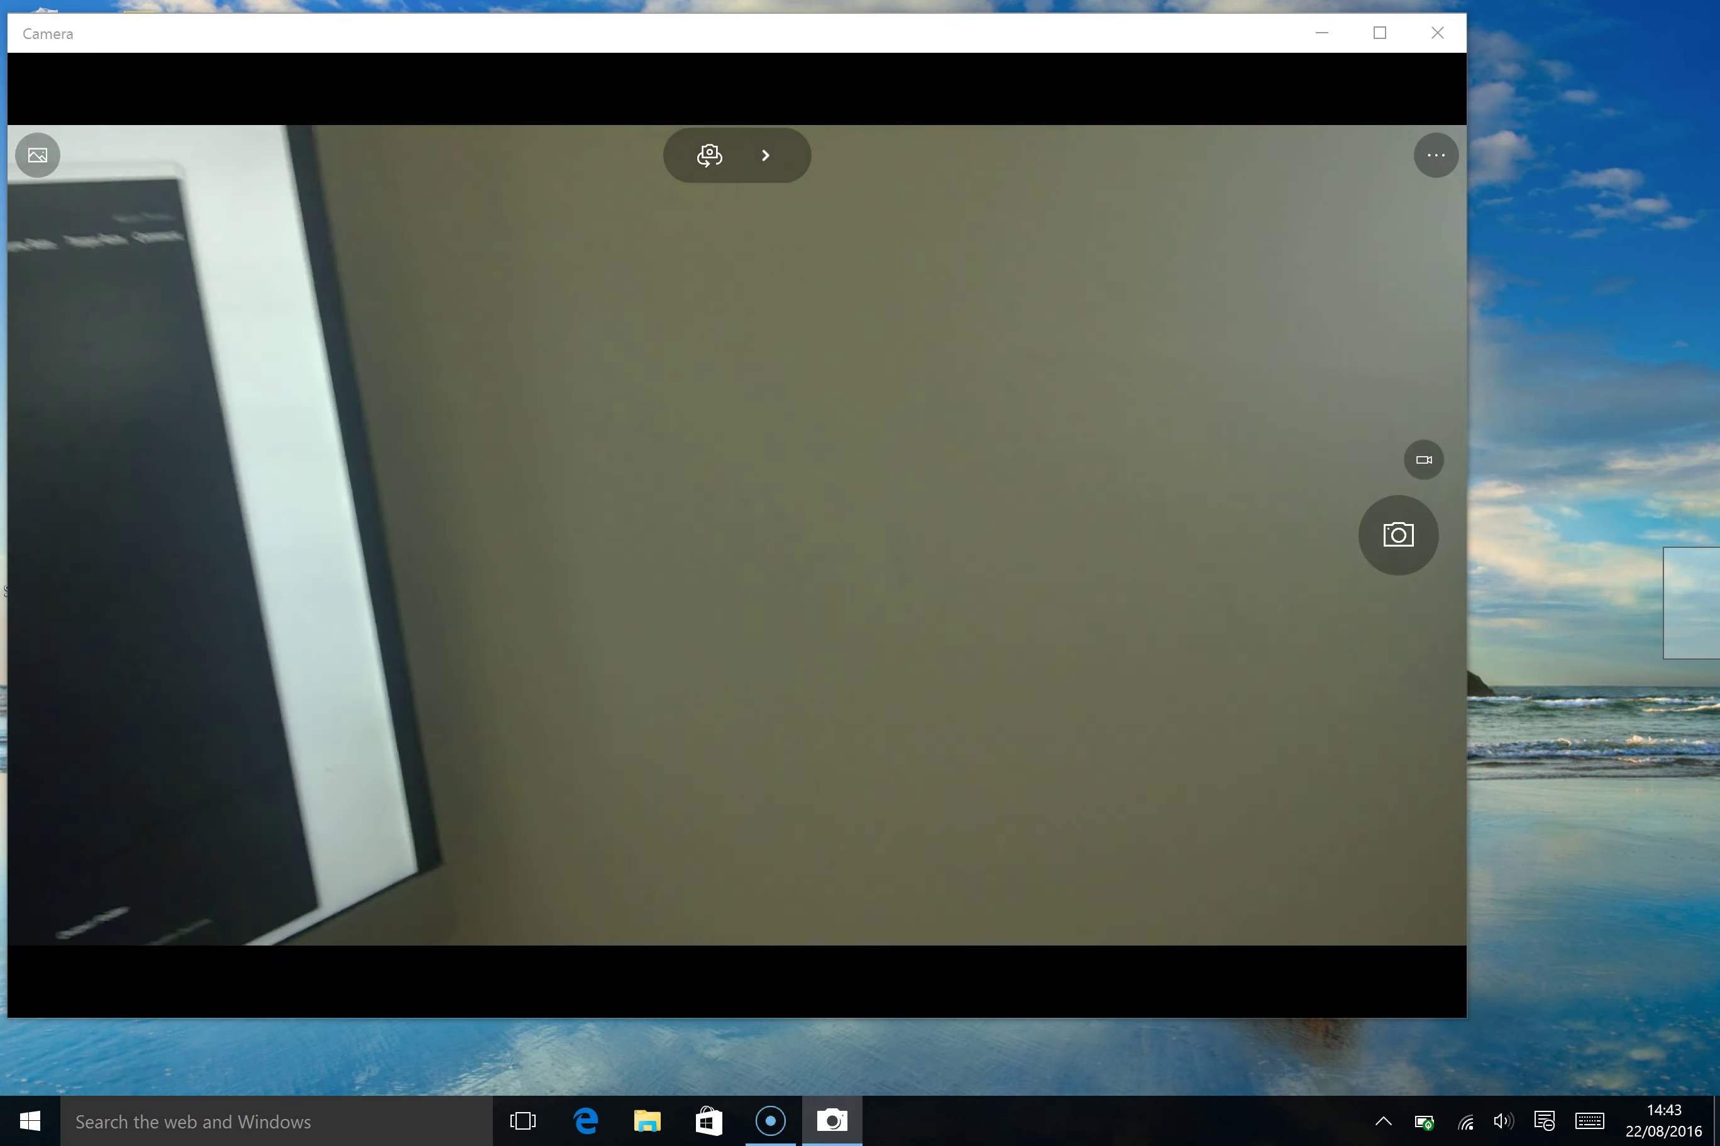
{"action": "right_click", "coordinate": [1715, 610]}
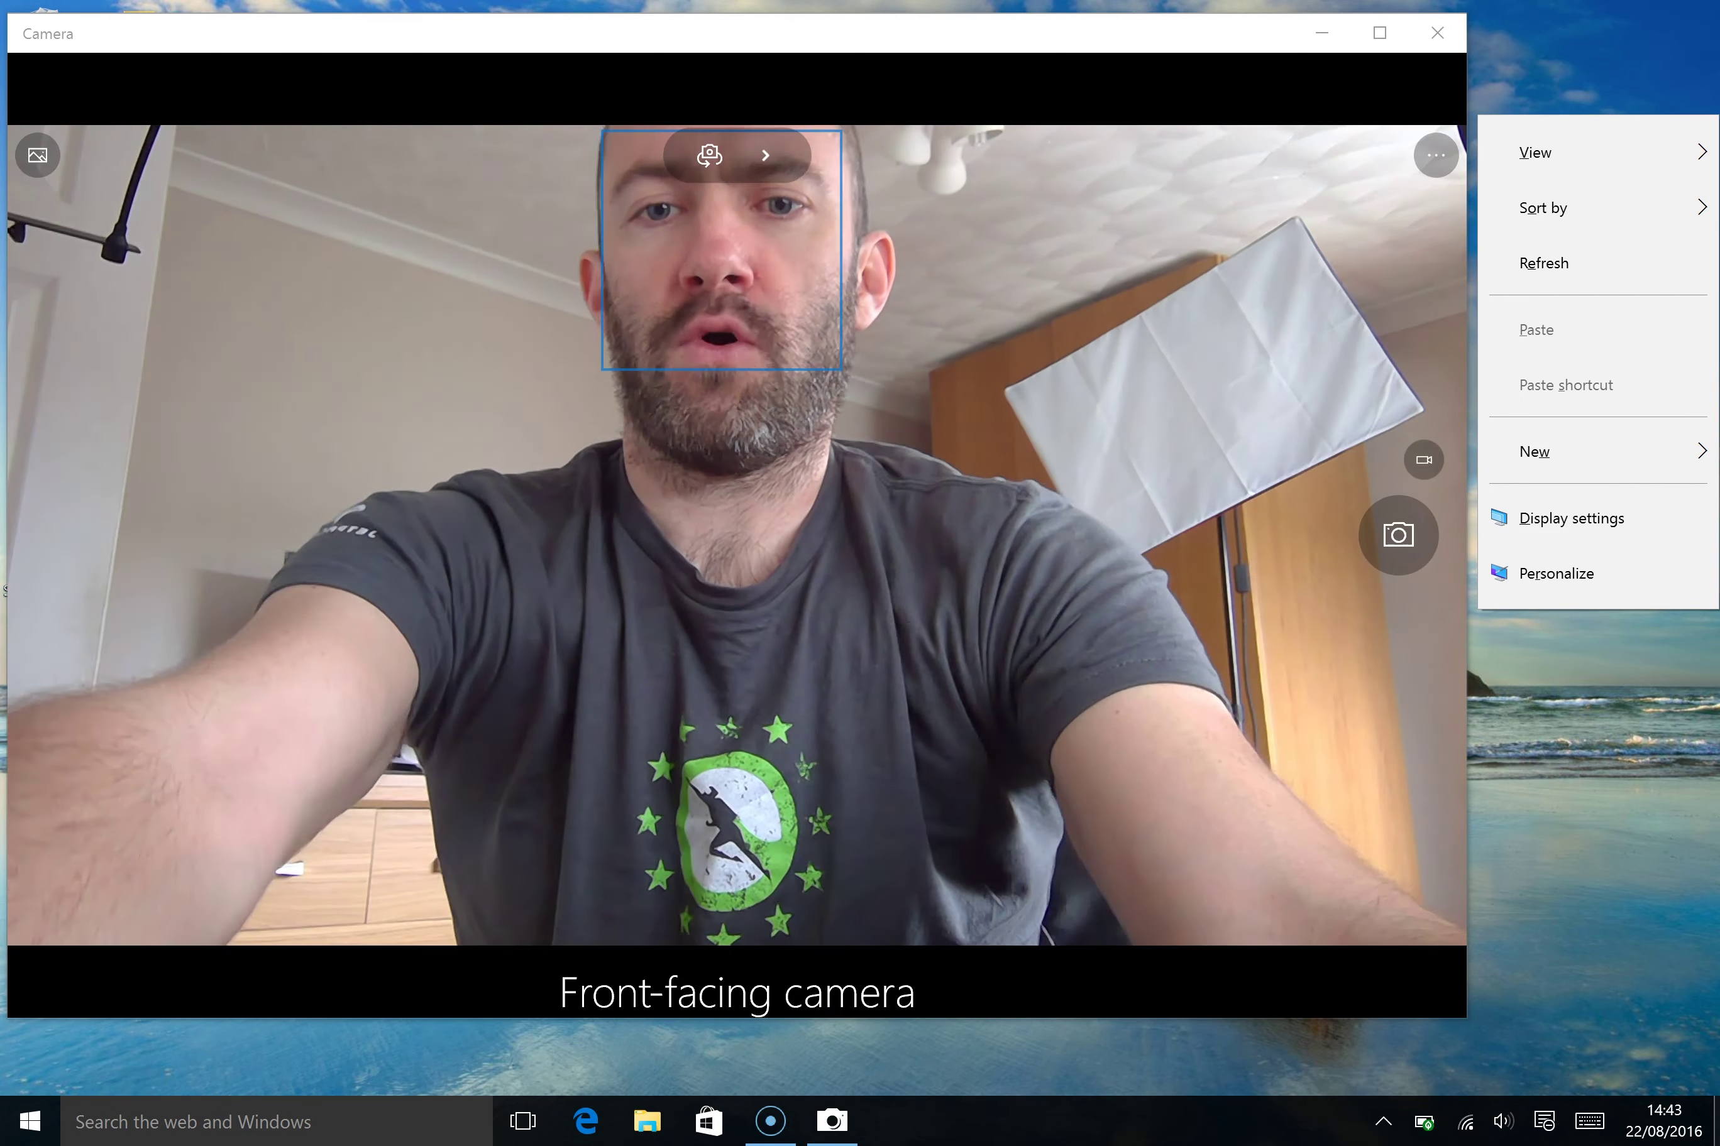
{"action": "key", "text": "alt+Tab"}
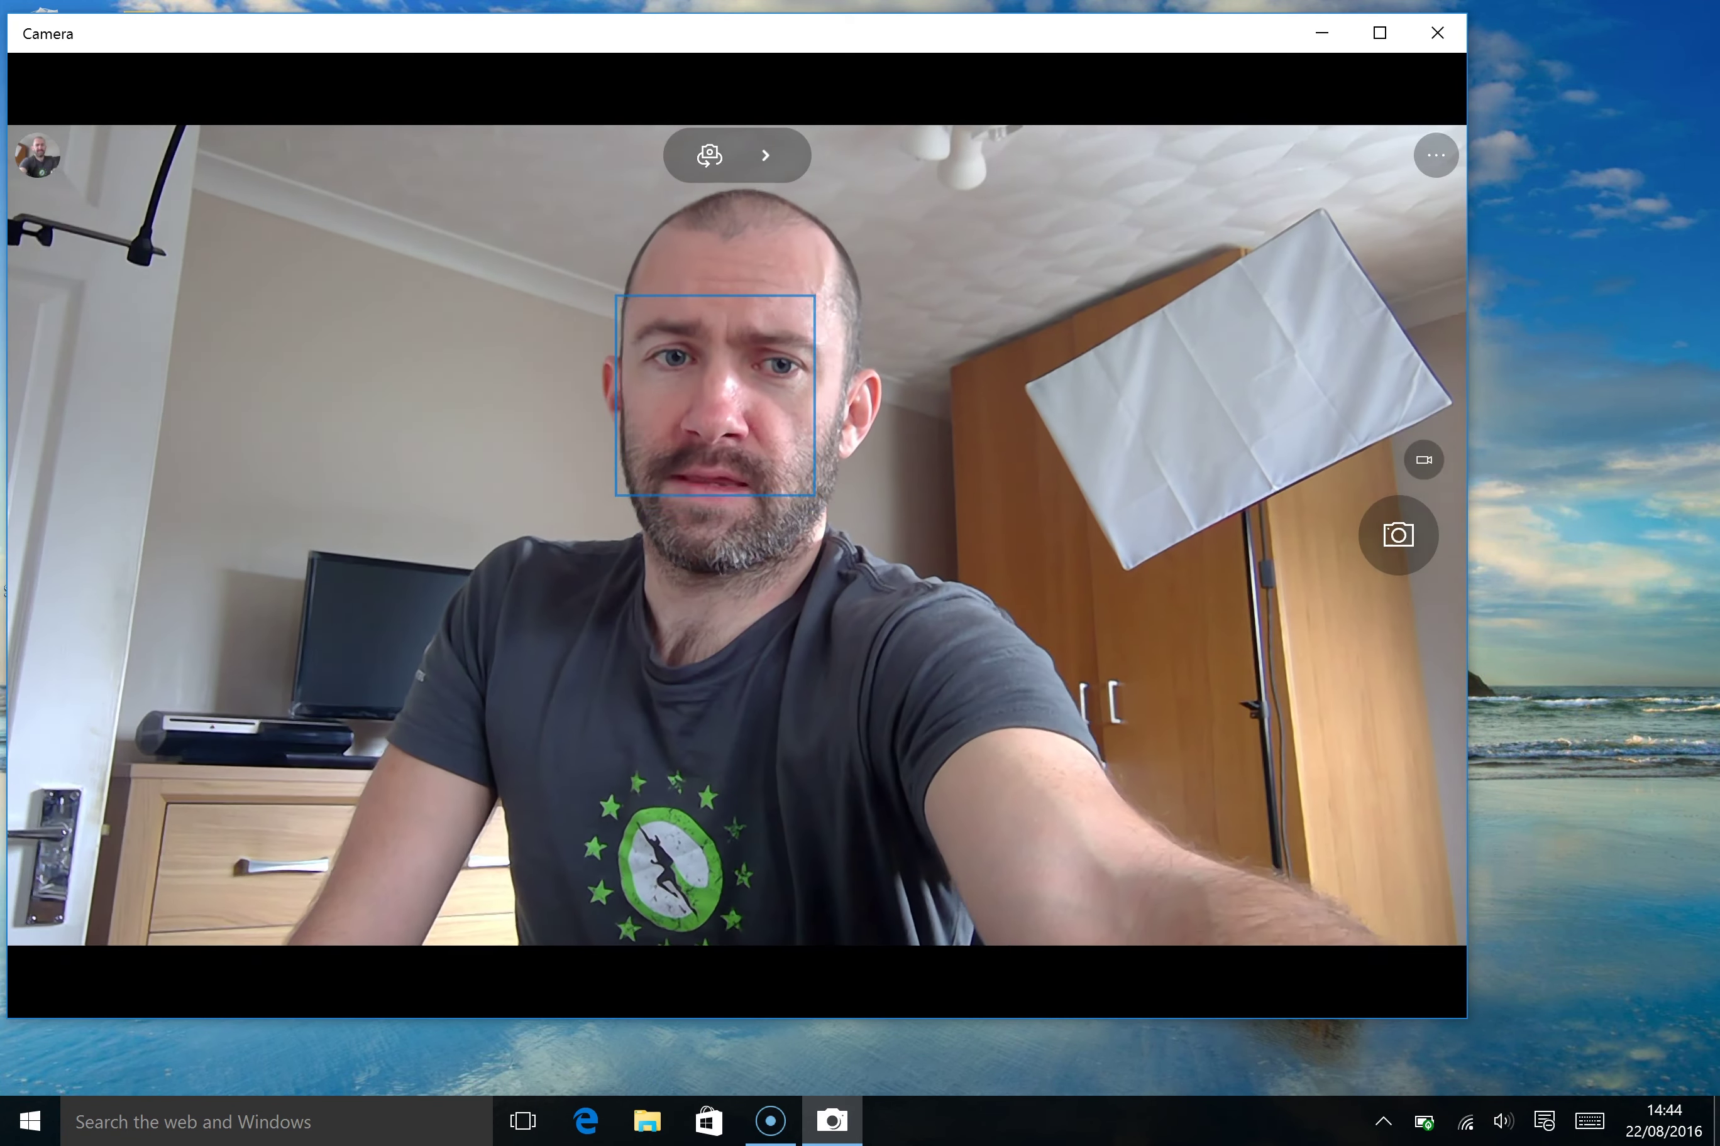
- Switch to video mode, show the manual control dial, and set the exposure compensation to -2.0
{"action": "left_click", "coordinate": [1423, 459]}
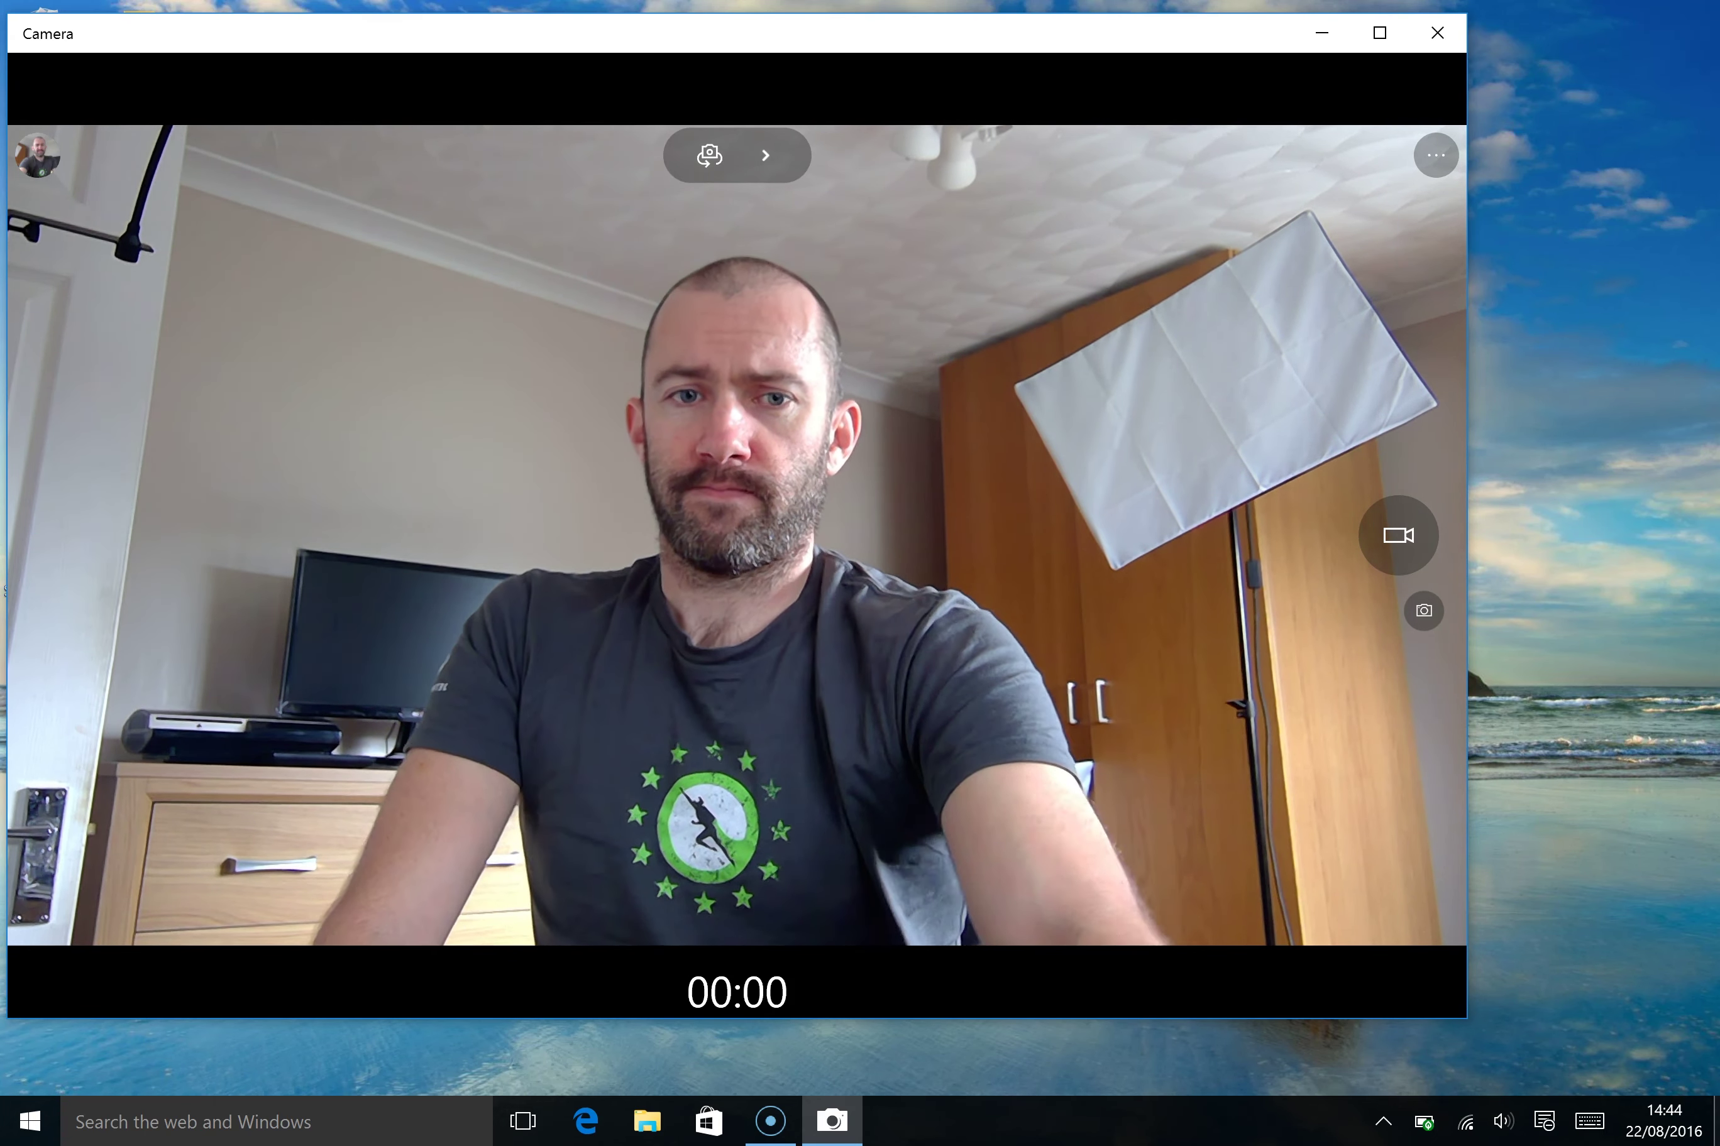
{"action": "left_click_drag", "start_coordinate": [1398, 535], "coordinate": [1372, 535]}
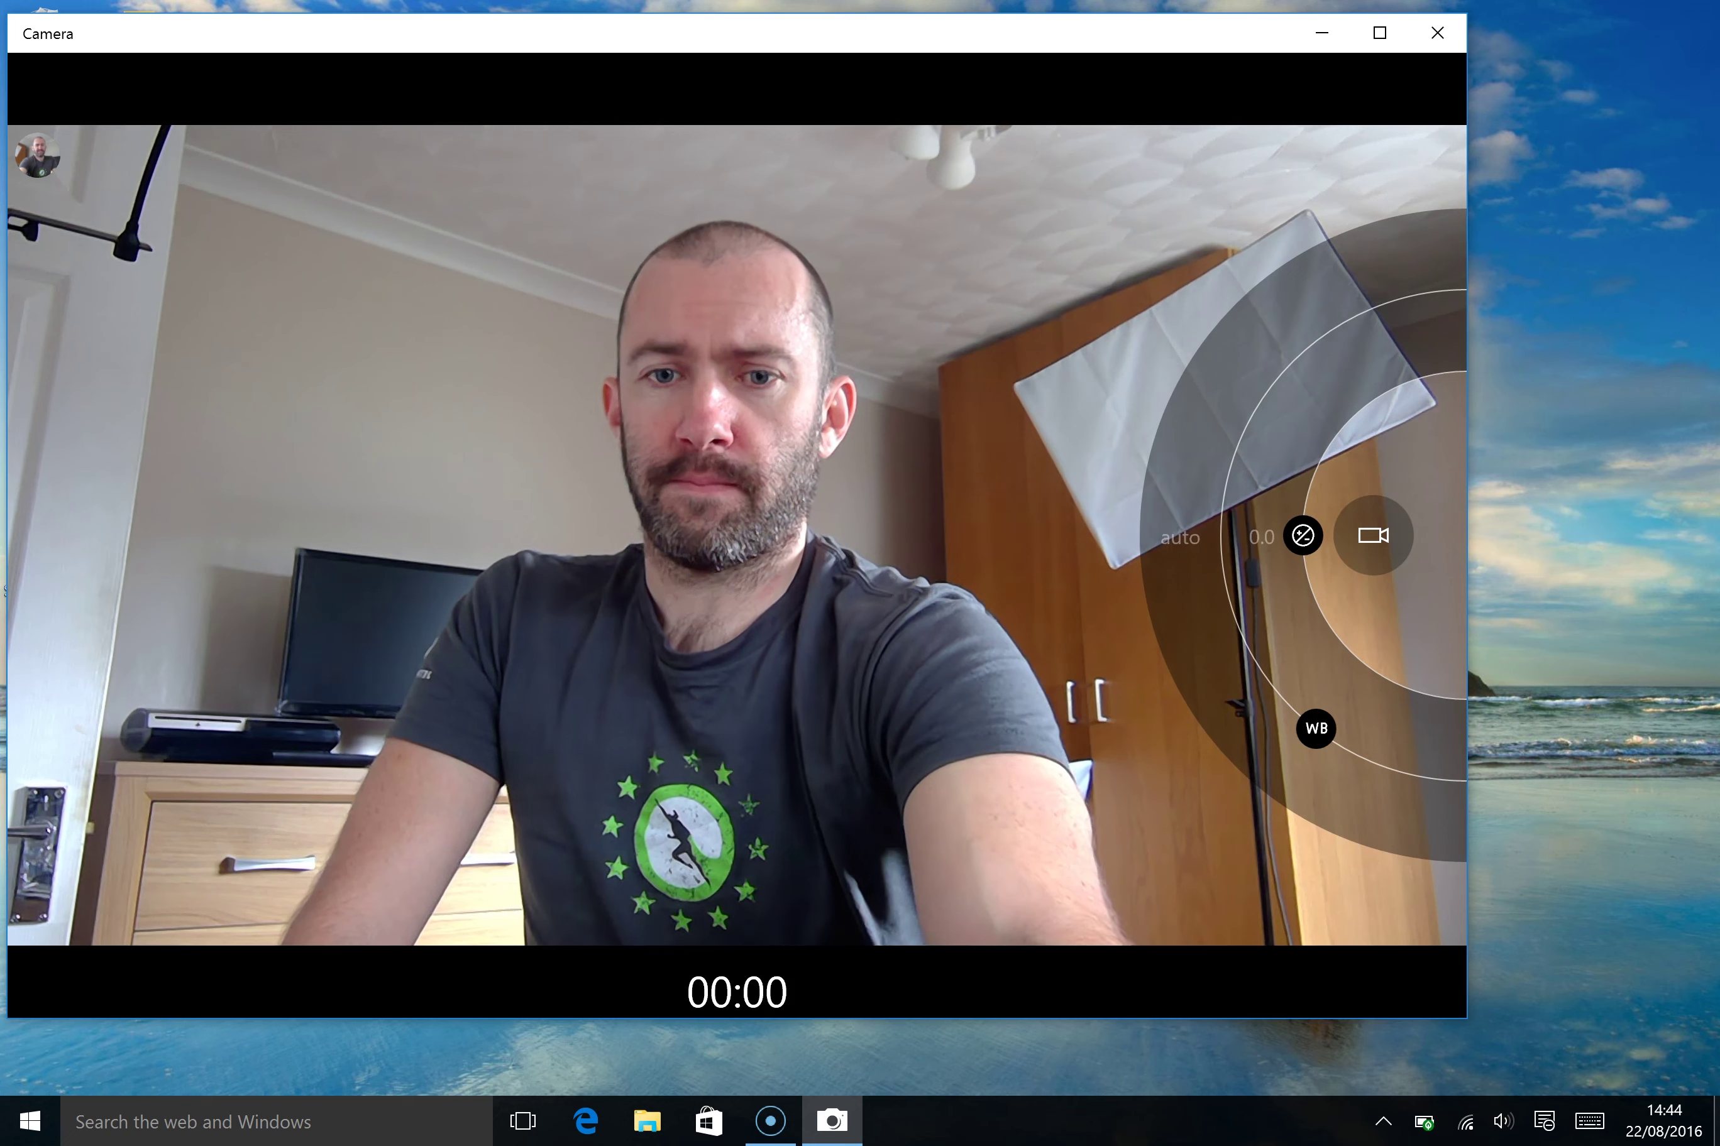
{"action": "mouse_move", "coordinate": [1315, 729]}
{"action": "left_mouse_down"}
{"action": "mouse_move", "coordinate": [1221, 535]}
{"action": "mouse_move", "coordinate": [1316, 729]}
{"action": "mouse_move", "coordinate": [1269, 683]}
{"action": "mouse_move", "coordinate": [1285, 371]}
{"action": "mouse_move", "coordinate": [1243, 637]}
{"action": "mouse_move", "coordinate": [1316, 728]}
{"action": "left_mouse_up"}
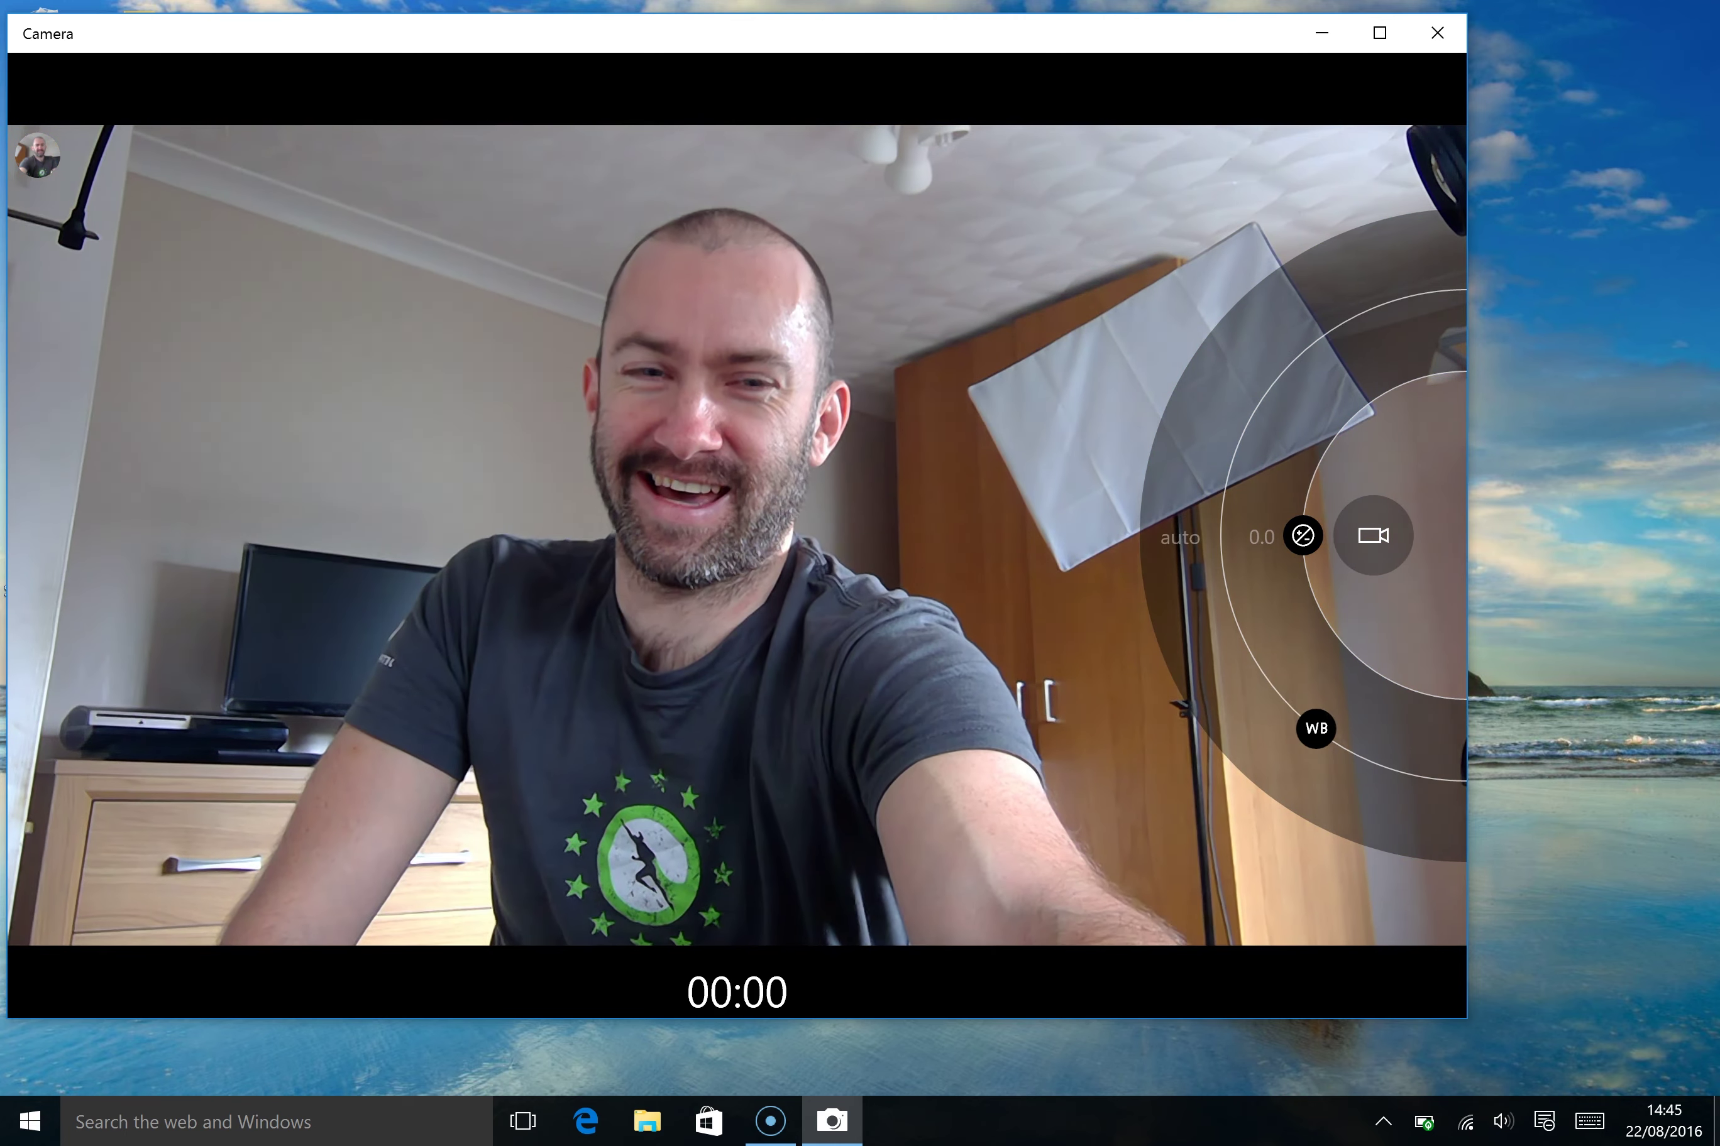
{"action": "mouse_move", "coordinate": [1302, 536]}
{"action": "left_mouse_down"}
{"action": "mouse_move", "coordinate": [1358, 658]}
{"action": "mouse_move", "coordinate": [1359, 411]}
{"action": "mouse_move", "coordinate": [1306, 569]}
{"action": "left_mouse_up"}
{"action": "key", "text": "Down"}
{"action": "key", "text": "Down"}
{"action": "key", "text": "Down"}
{"action": "key", "text": "Down"}
{"action": "key", "text": "Down"}
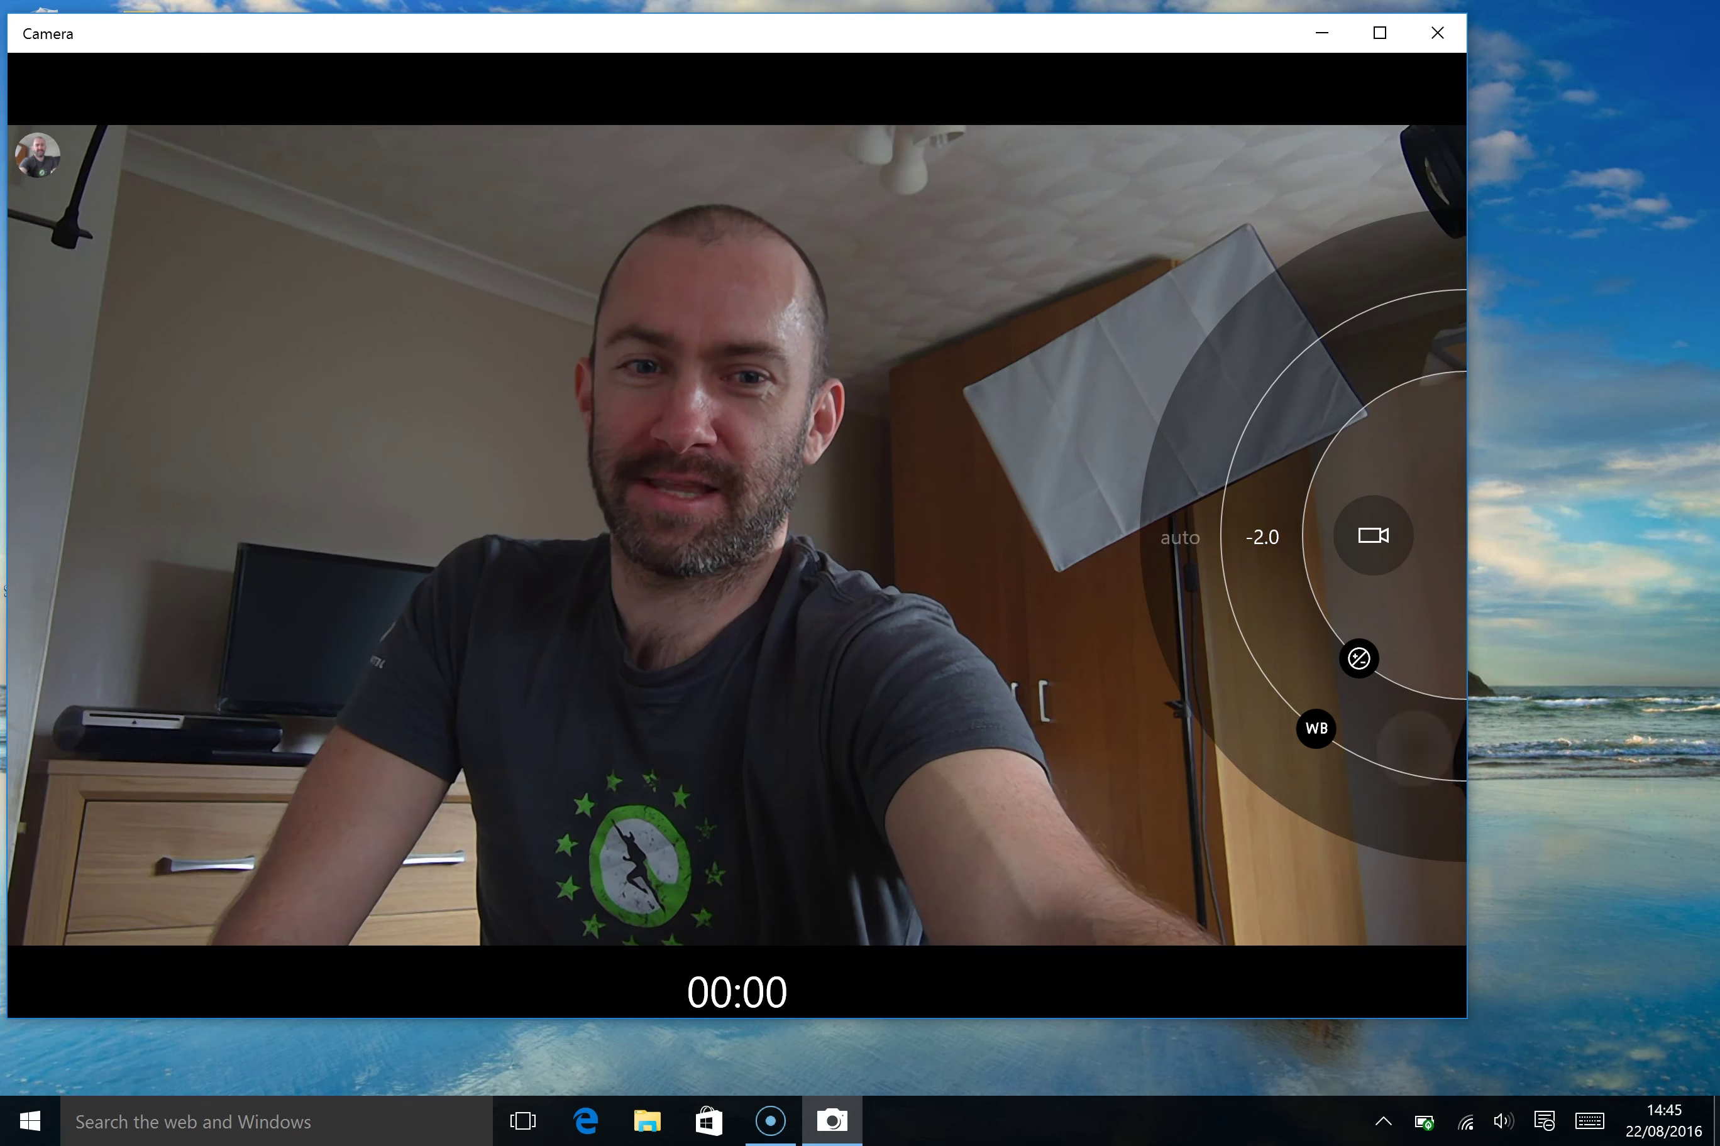
{"action": "mouse_move", "coordinate": [1315, 729]}
{"action": "left_mouse_down"}
{"action": "mouse_move", "coordinate": [1256, 410]}
{"action": "mouse_move", "coordinate": [1286, 368]}
{"action": "mouse_move", "coordinate": [1315, 728]}
{"action": "left_mouse_up"}
- Record a front-camera video of about 7 seconds and stop the recording
{"action": "left_click", "coordinate": [1373, 534]}
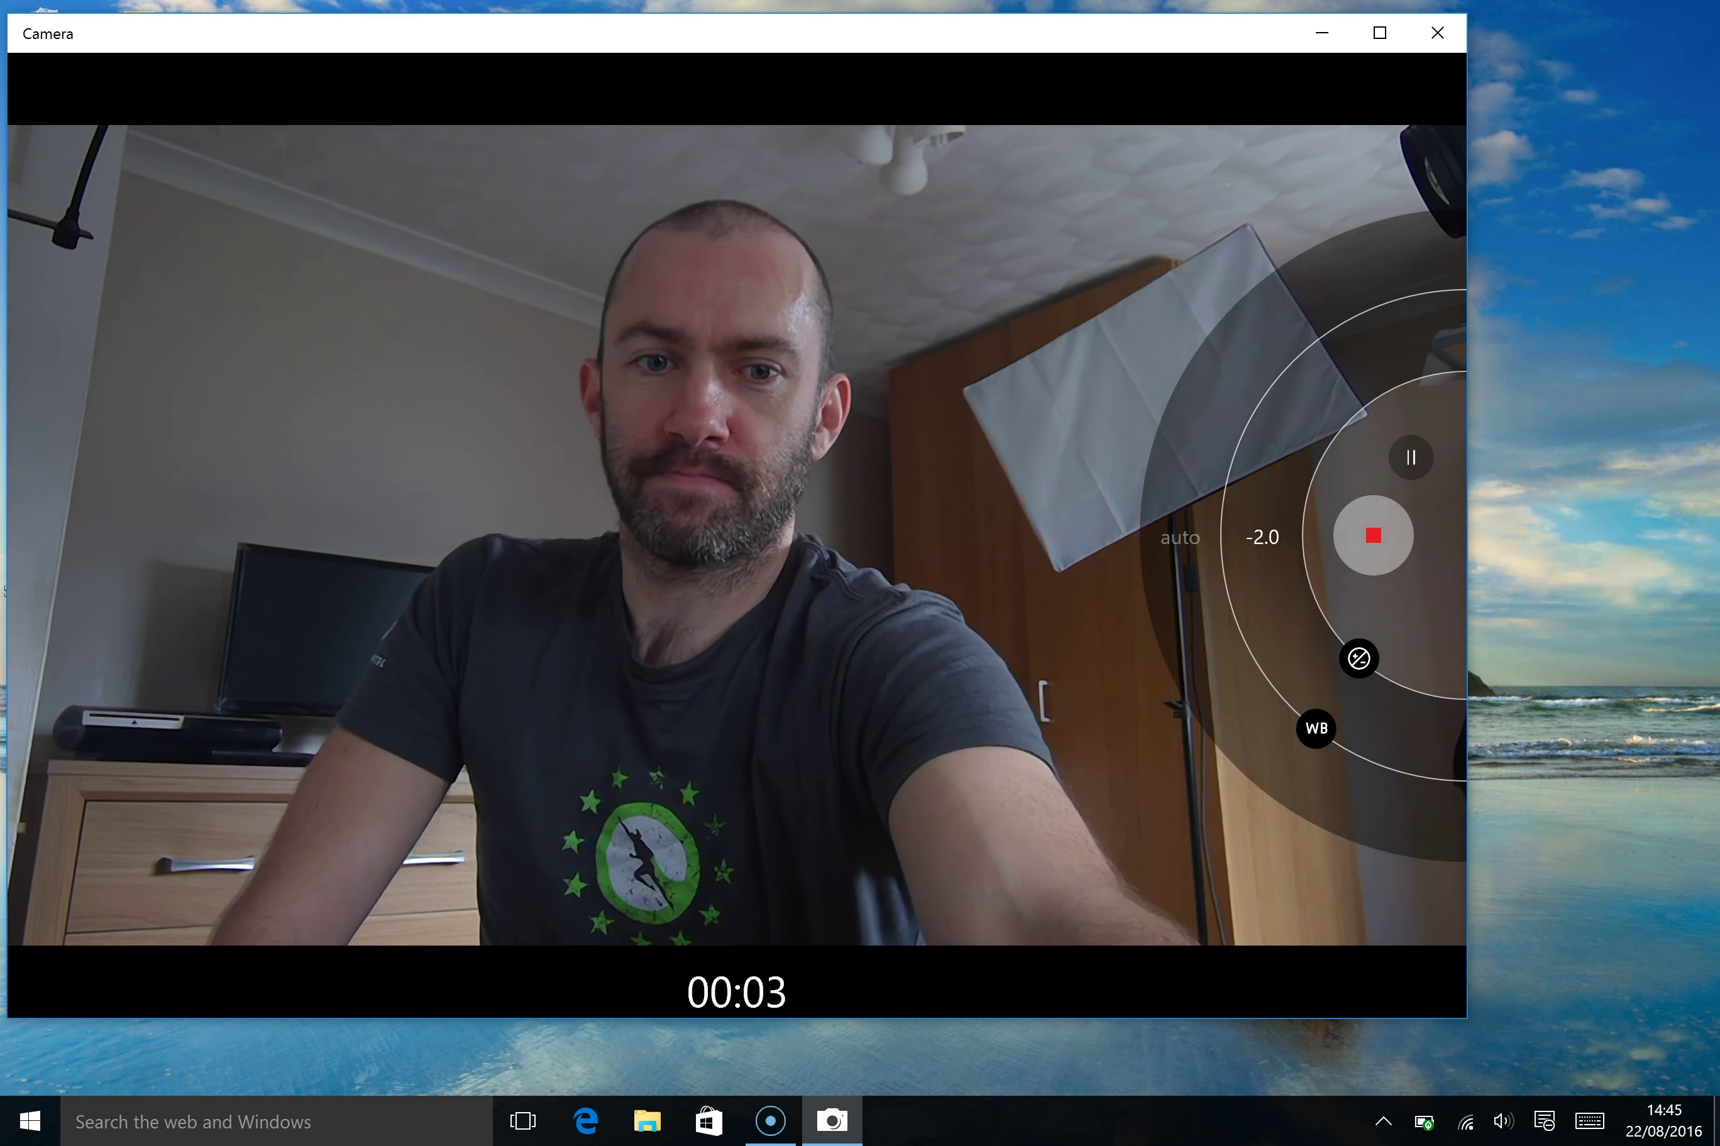
{"action": "left_click", "coordinate": [1316, 729]}
{"action": "mouse_move", "coordinate": [1315, 729]}
{"action": "left_mouse_down"}
{"action": "mouse_move", "coordinate": [1261, 666]}
{"action": "mouse_move", "coordinate": [1315, 342]}
{"action": "mouse_move", "coordinate": [1315, 729]}
{"action": "left_mouse_up"}
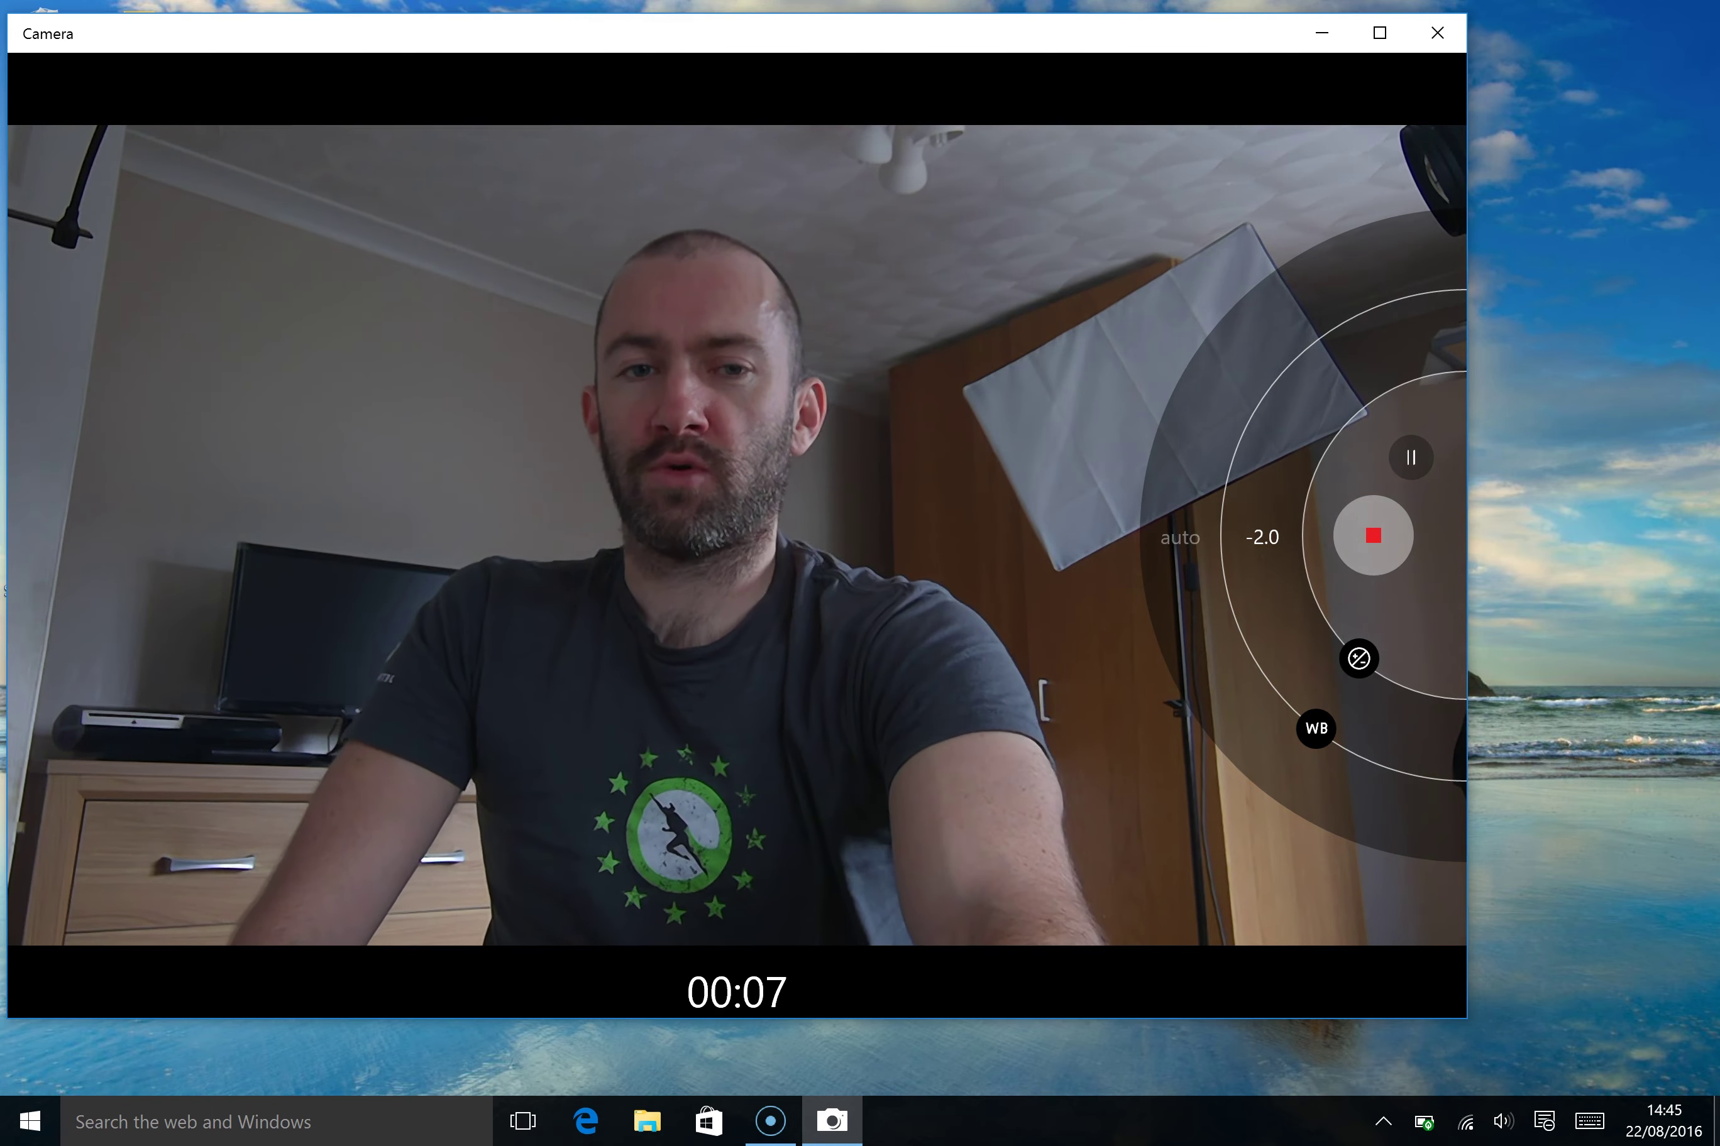
{"action": "key", "text": "space"}
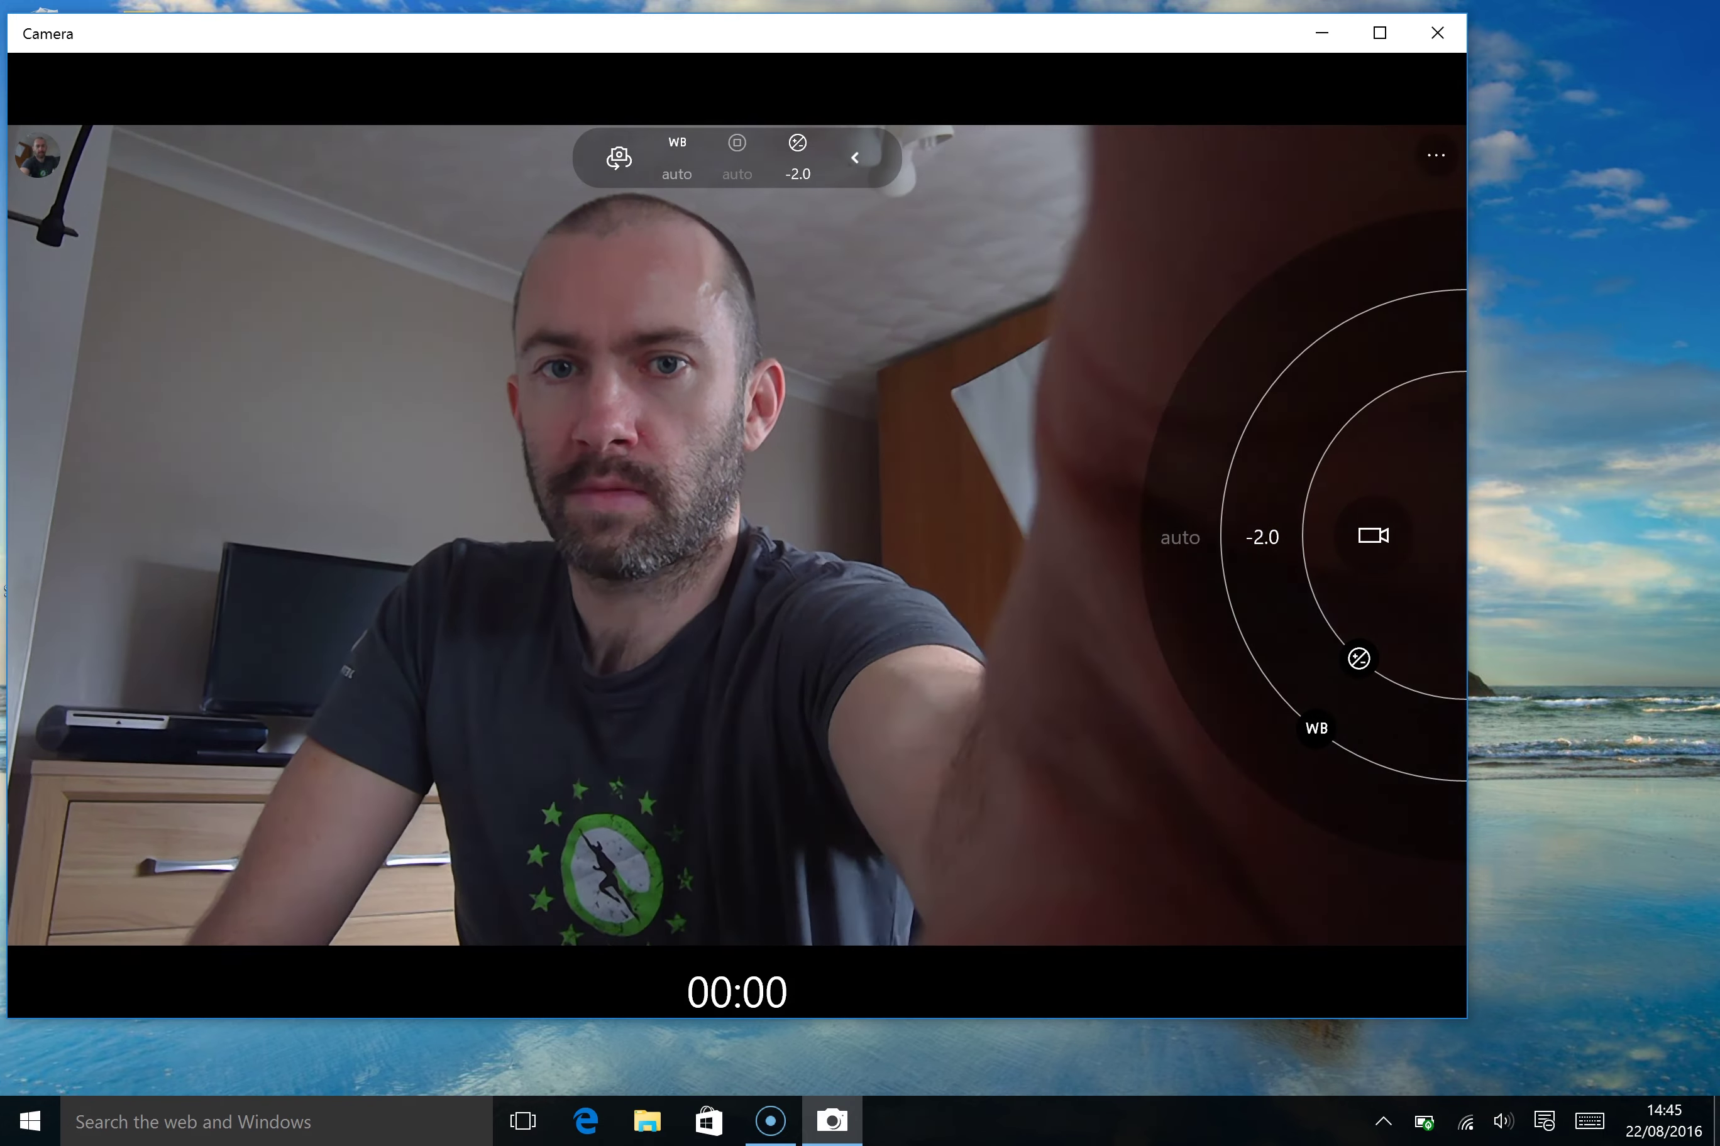
- Collapse the manual camera controls and switch back to photo mode
{"action": "left_click", "coordinate": [855, 158]}
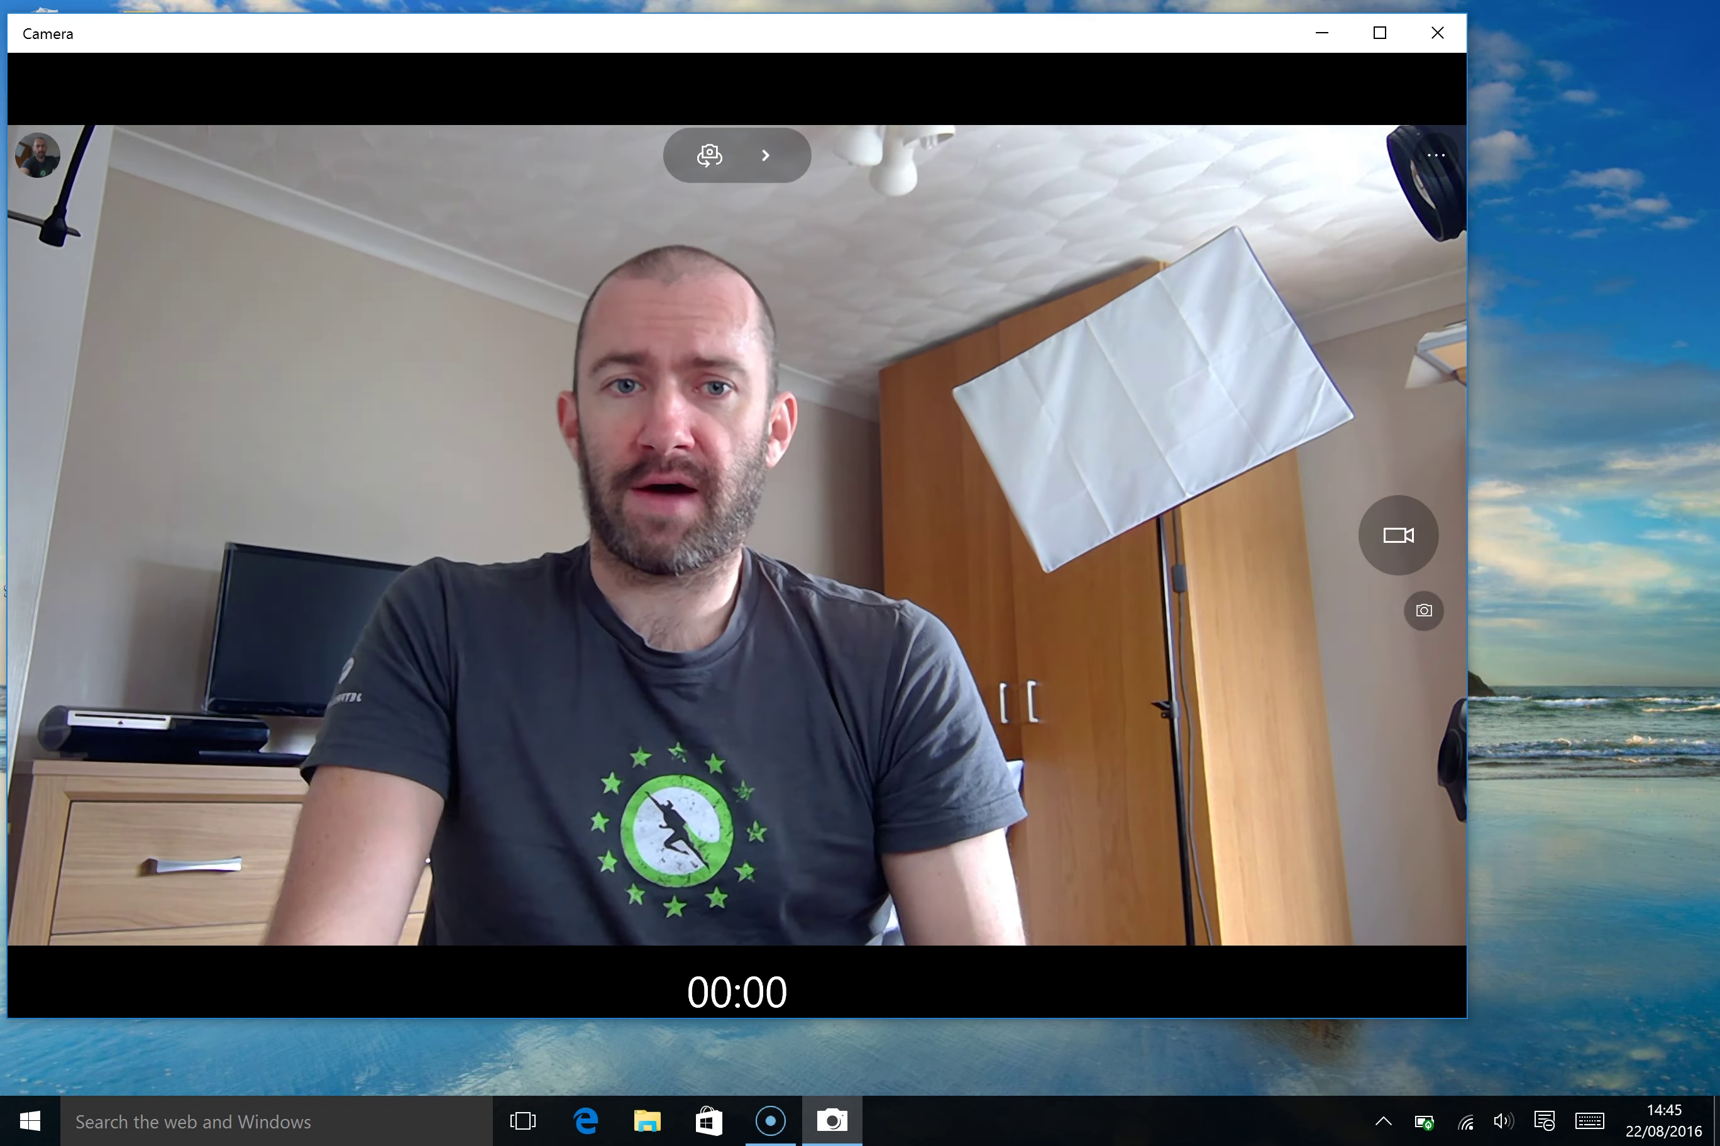
{"action": "left_click", "coordinate": [1423, 611]}
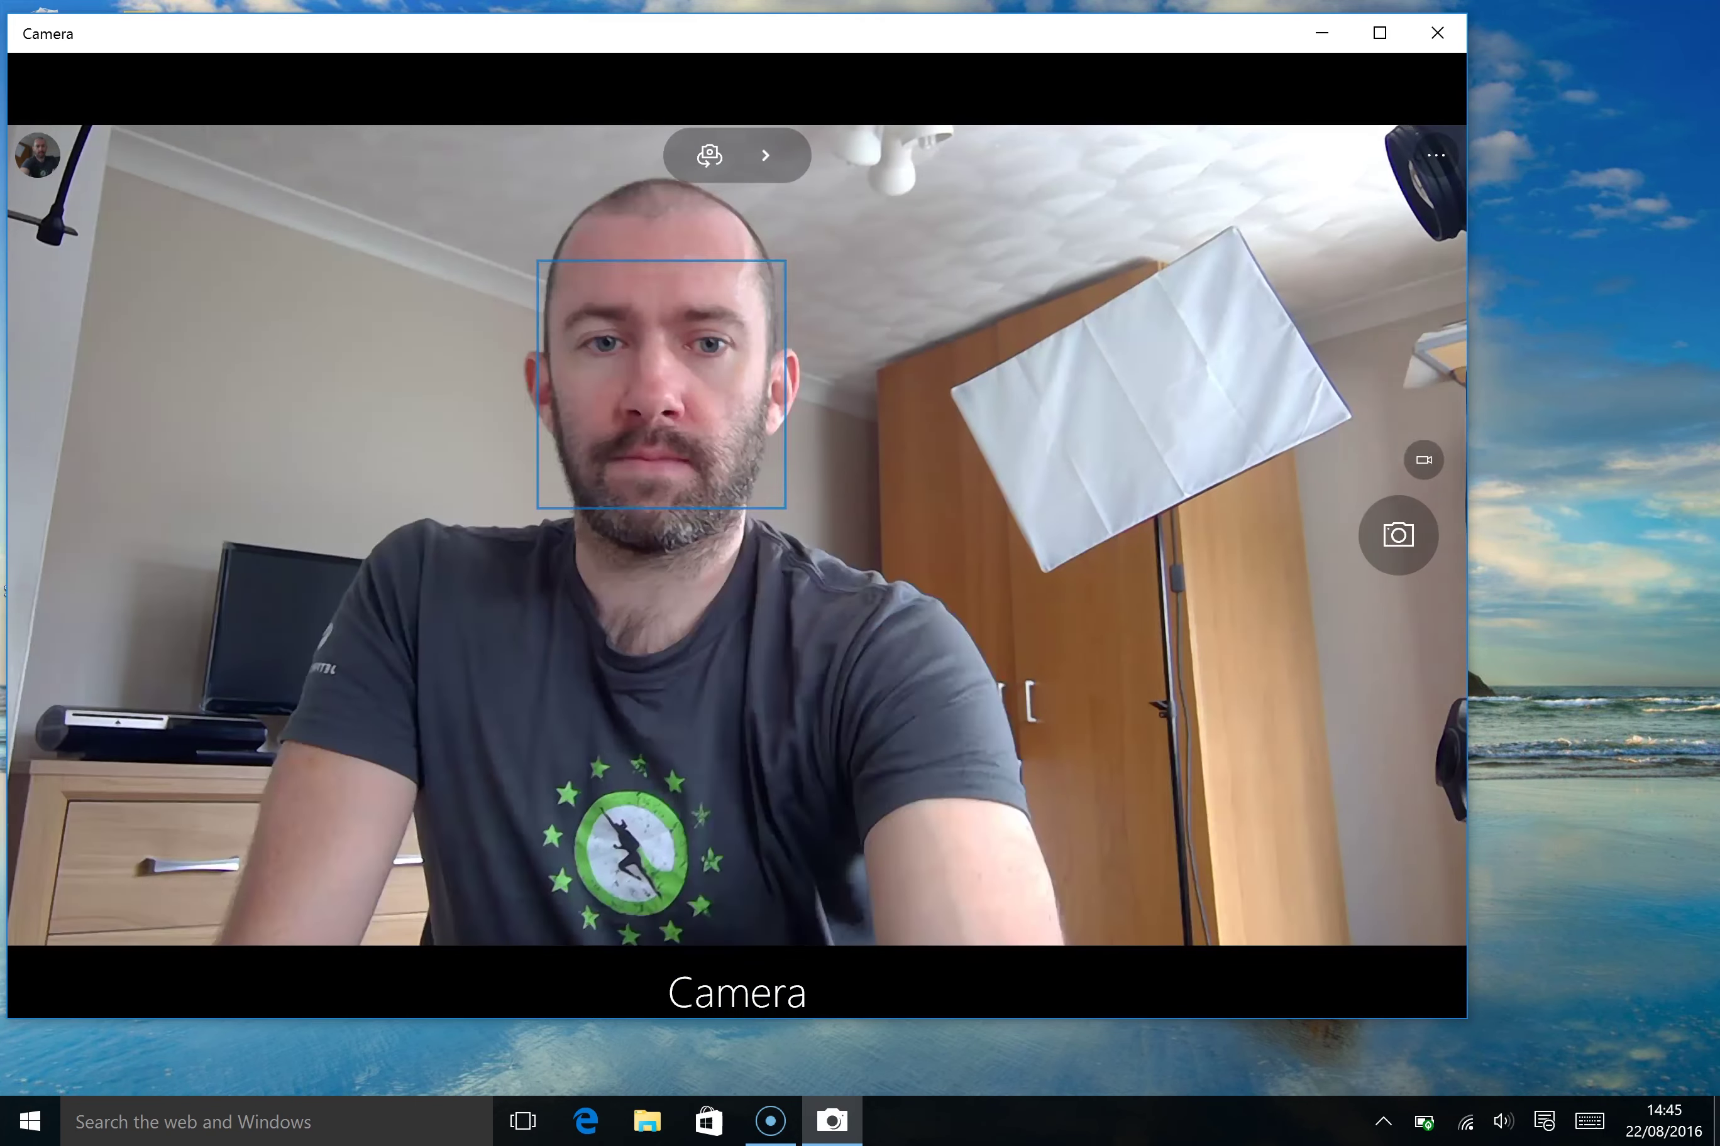